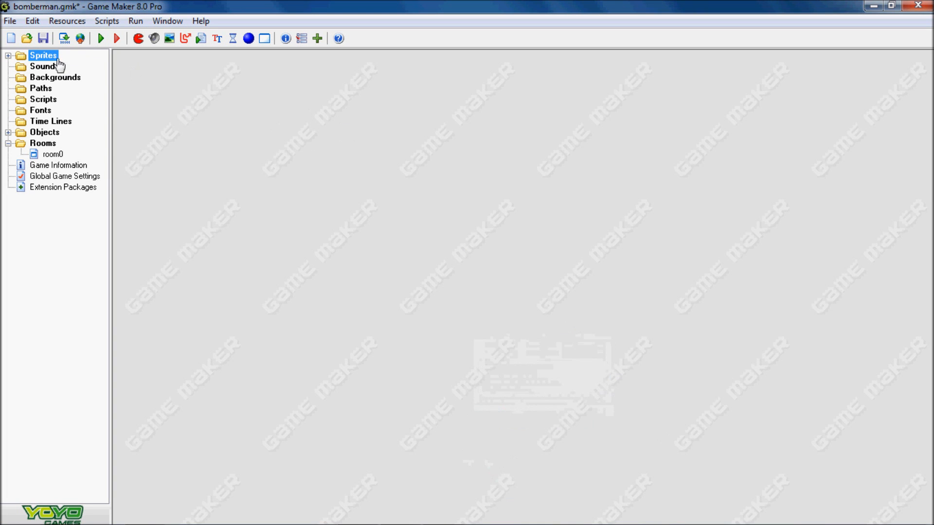
# - Create sprite spr_explosion, load its image file and centre the origin
pyautogui.click(55, 55)
pyautogui.rightClick(55, 56)
pyautogui.click(94, 61)
pyautogui.doubleClick(304, 203)
pyautogui.write('spr_explosion')
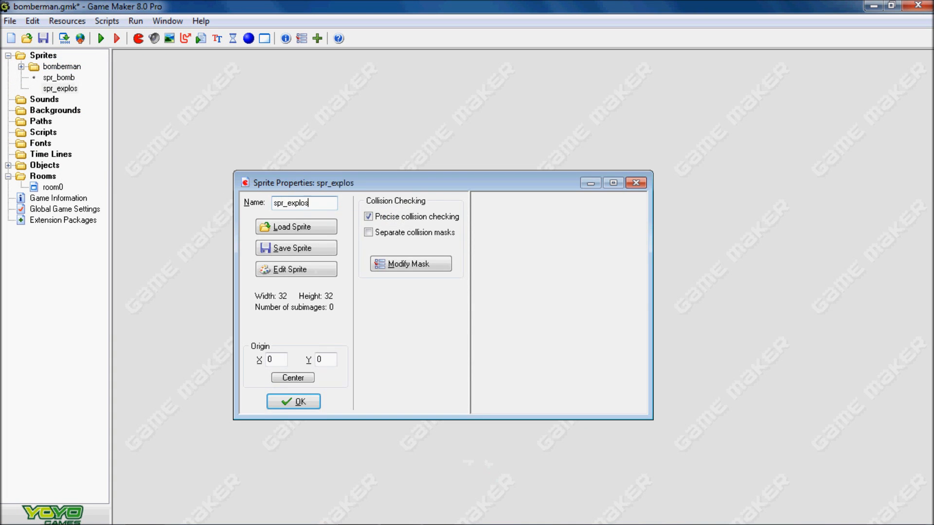
pyautogui.click(296, 227)
pyautogui.click(777, 333)
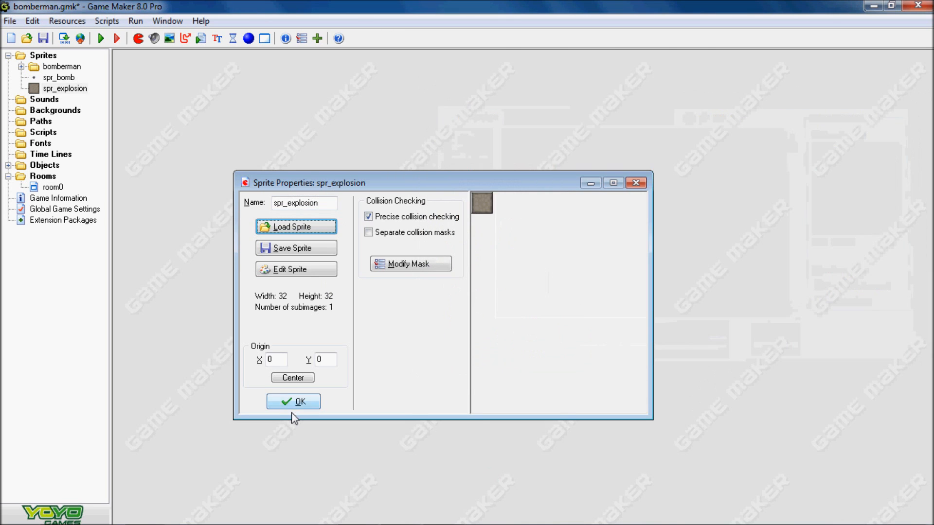
pyautogui.click(292, 378)
# - Apply a red-to-orange gradient fill to the explosion sprite and confirm its properties
pyautogui.click(290, 269)
pyautogui.click(349, 53)
pyautogui.click(386, 332)
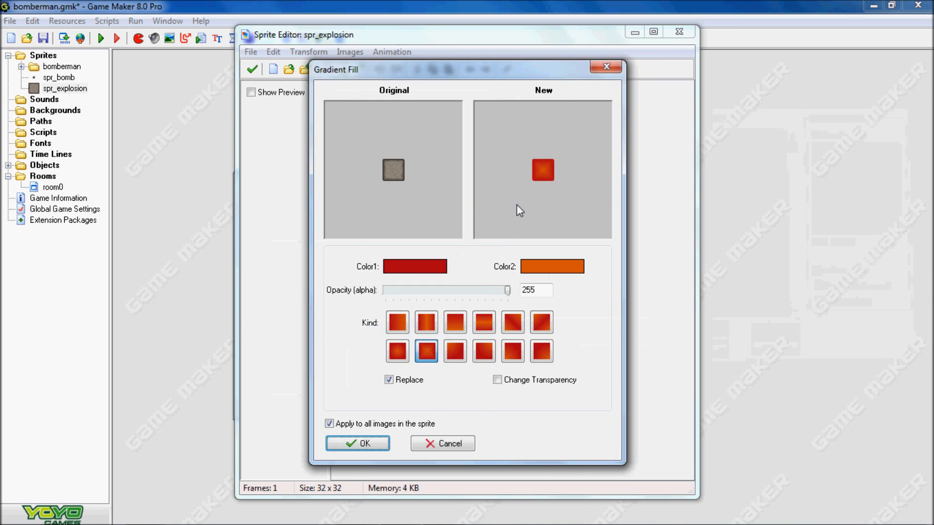
pyautogui.click(357, 442)
pyautogui.click(252, 68)
# - Create a new object named obj_explosion
pyautogui.click(294, 401)
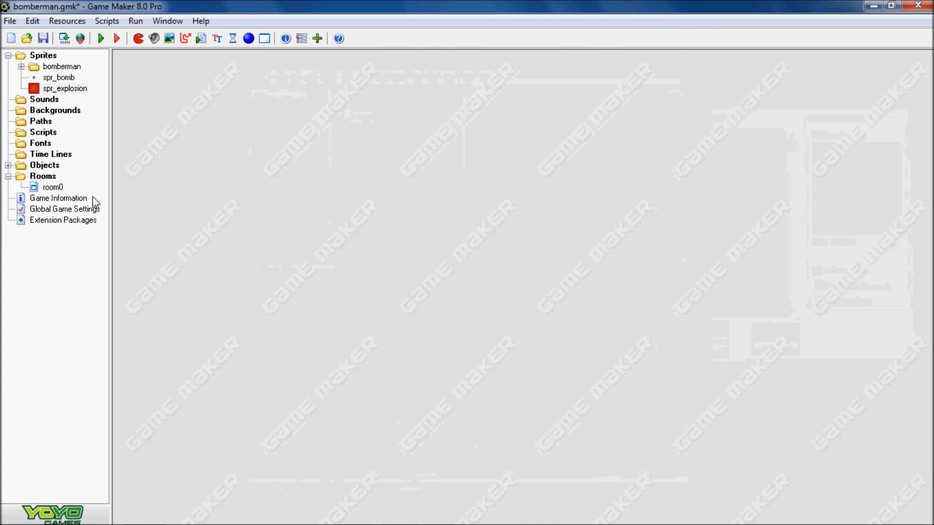
pyautogui.rightClick(45, 165)
pyautogui.click(87, 173)
pyautogui.doubleClick(314, 219)
pyautogui.write('obj_explosion')
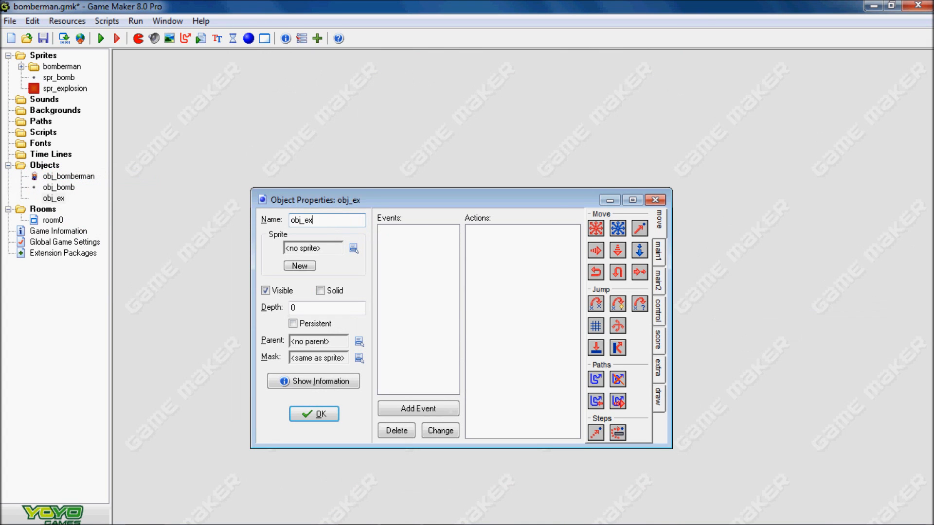
pyautogui.click(314, 414)
# - Reopen spr_explosion and shrink the first frame with Transform > Scale
pyautogui.doubleClick(65, 89)
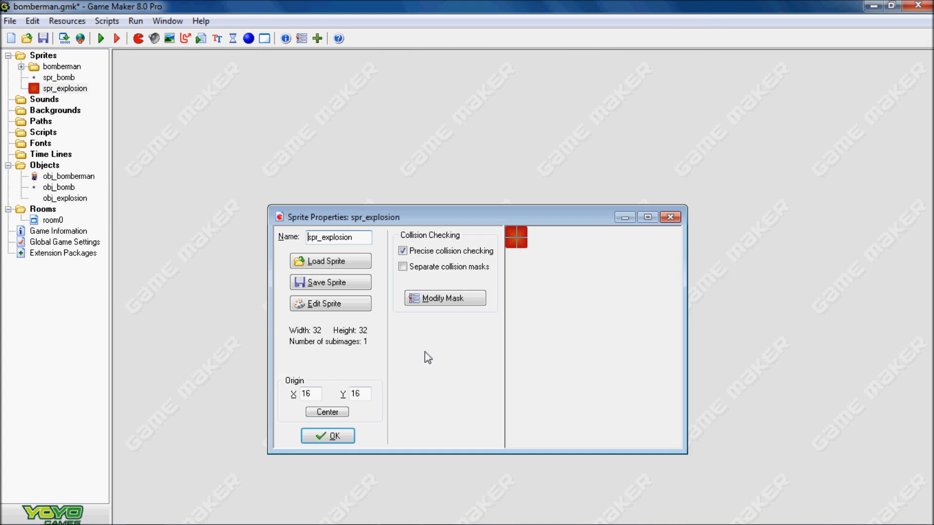
pyautogui.click(328, 304)
pyautogui.click(357, 99)
pyautogui.doubleClick(357, 98)
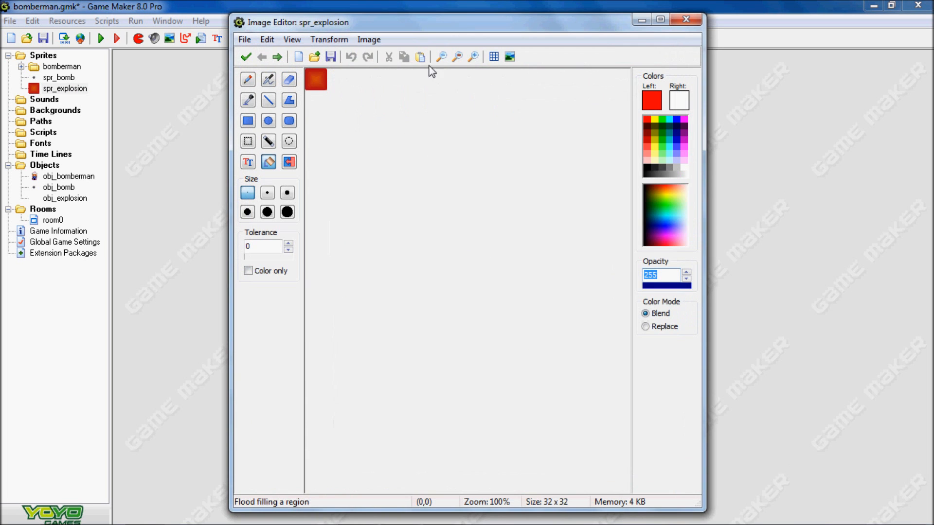
pyautogui.click(457, 56)
pyautogui.click(328, 39)
pyautogui.click(335, 94)
pyautogui.doubleClick(423, 261)
pyautogui.write('25')
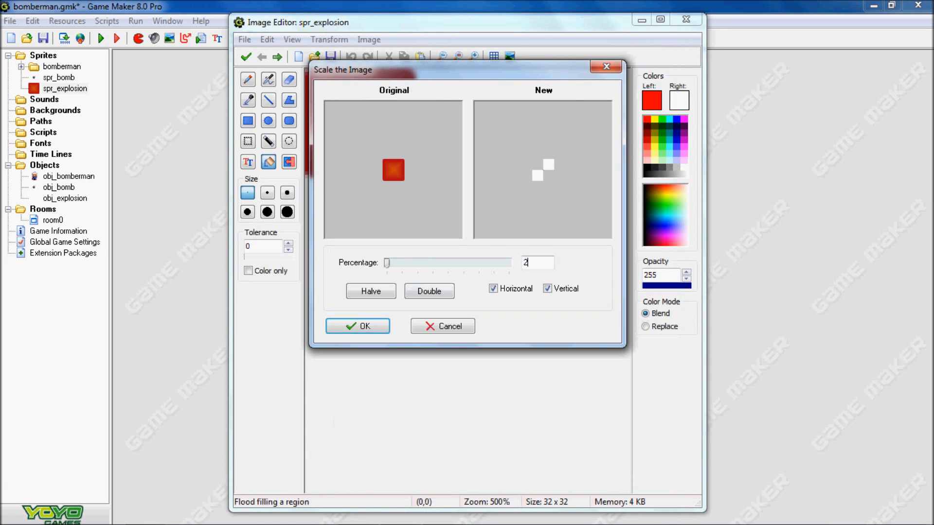
pyautogui.click(358, 326)
# - Scale further frames to build the growing explosion sequence and keep the edits
pyautogui.click(276, 56)
pyautogui.click(331, 39)
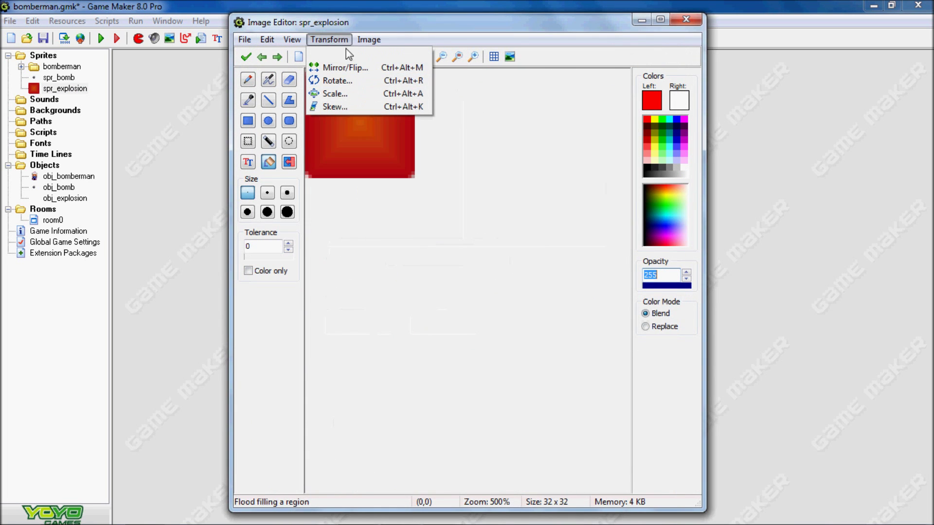
pyautogui.click(334, 94)
pyautogui.doubleClick(536, 260)
pyautogui.write('25')
pyautogui.click(358, 326)
pyautogui.click(368, 40)
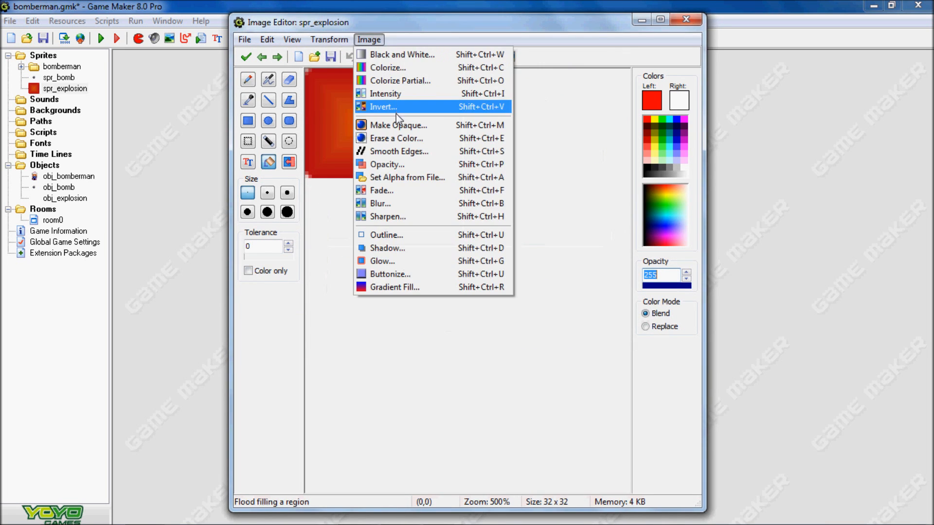
pyautogui.click(334, 93)
pyautogui.click(357, 327)
pyautogui.click(245, 56)
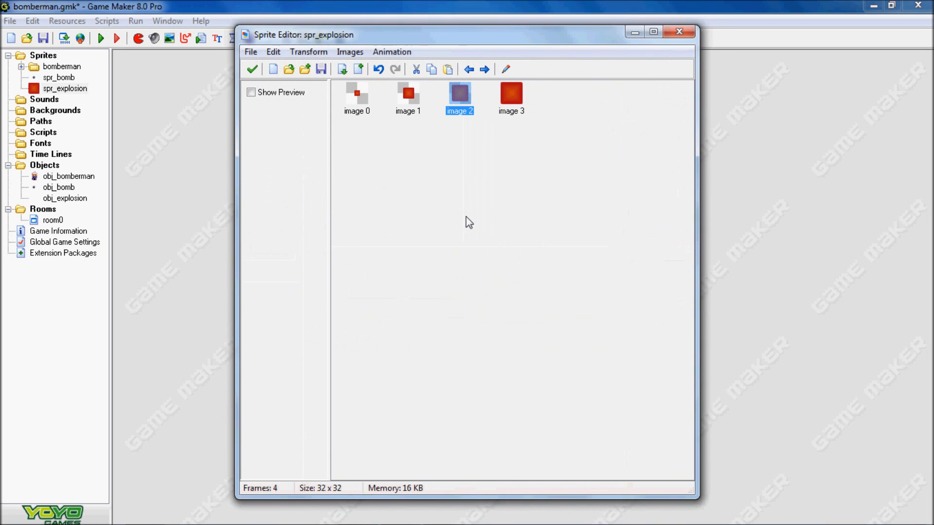
# - Copy and paste frames to add the shrinking half, giving seven frames, and confirm the sprite
pyautogui.click(408, 99)
pyautogui.hotkey('ctrl', 'c')
pyautogui.hotkey('ctrl', 'v')
pyautogui.hotkey('ctrl', 'v')
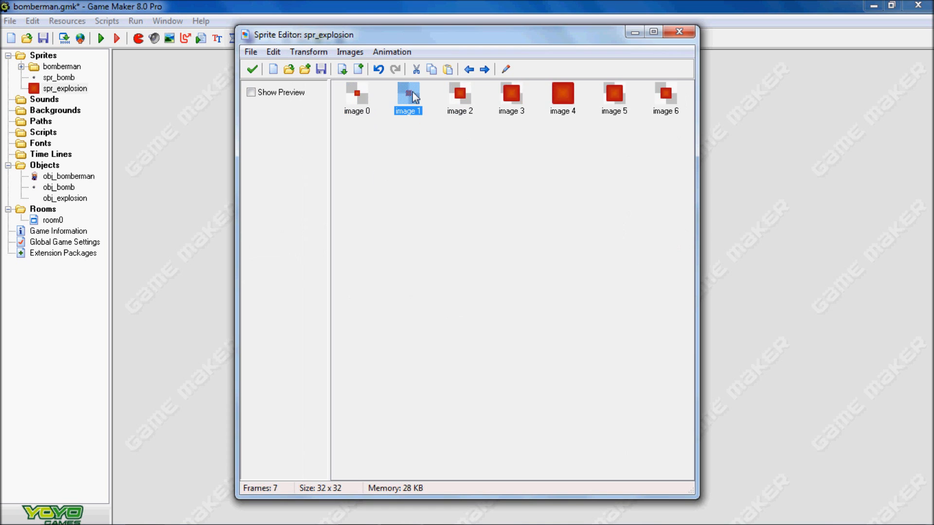
pyautogui.click(252, 68)
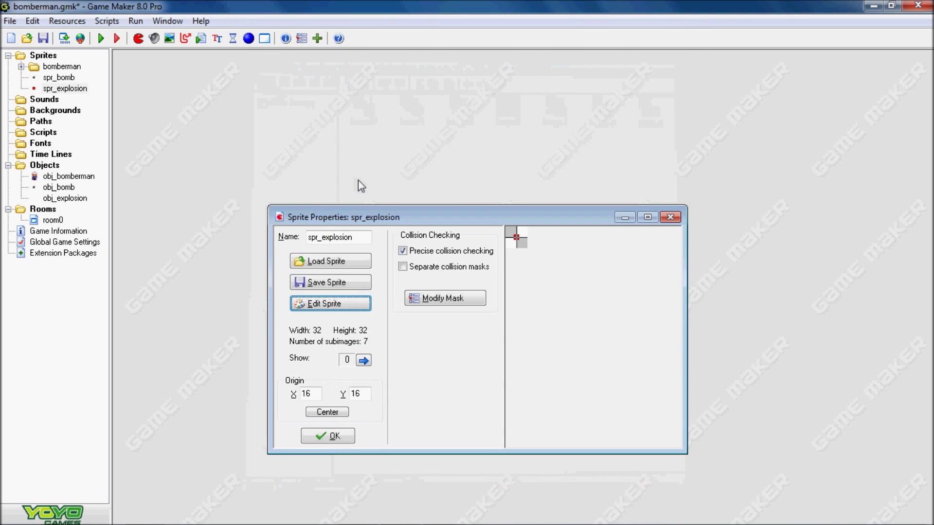
pyautogui.click(325, 437)
# - Give obj_explosion a Create event with a Set Variable action image_speed = .5
pyautogui.doubleClick(65, 197)
pyautogui.click(280, 271)
pyautogui.click(411, 199)
pyautogui.click(521, 175)
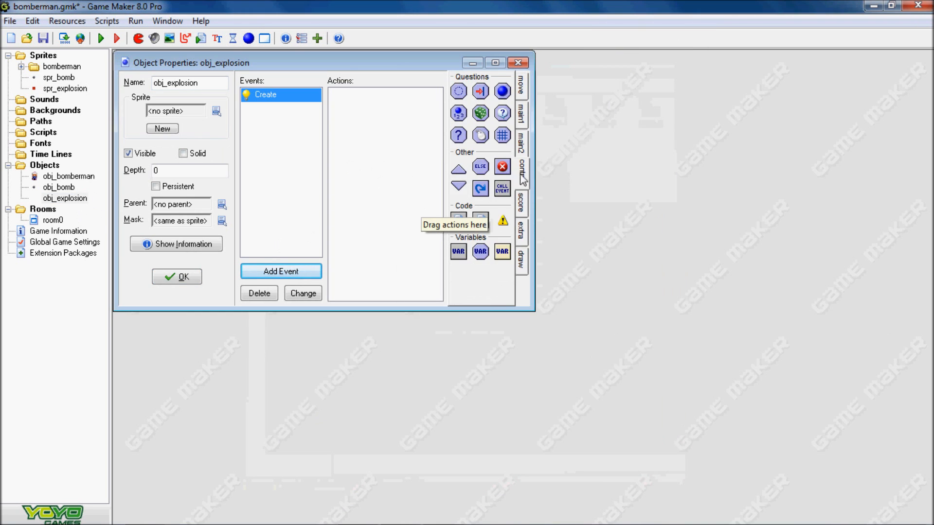
pyautogui.moveTo(480, 212); pyautogui.dragTo(385, 146)
pyautogui.write('image_speed')
pyautogui.click(489, 254)
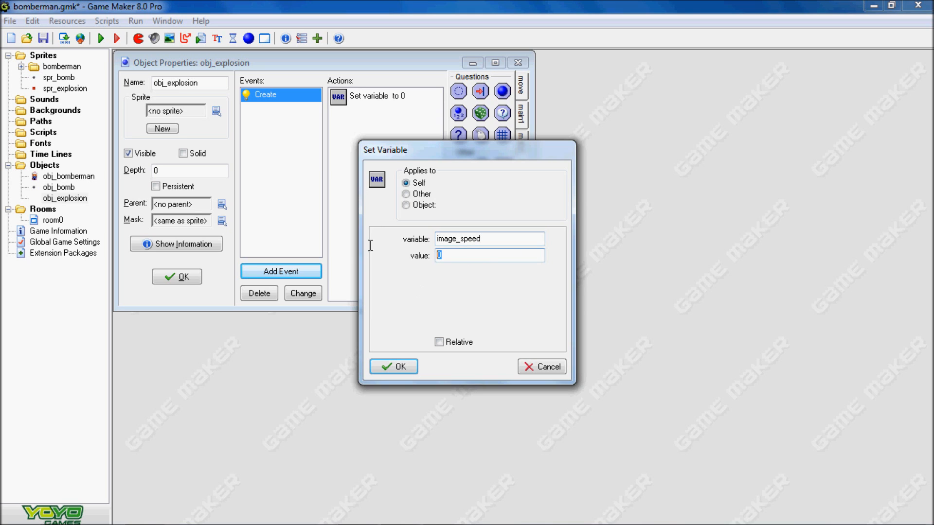
pyautogui.write('.5')
pyautogui.click(392, 366)
# - Assign spr_explosion as the object's sprite, save obj_explosion and open obj_bomb
pyautogui.click(216, 111)
pyautogui.click(260, 155)
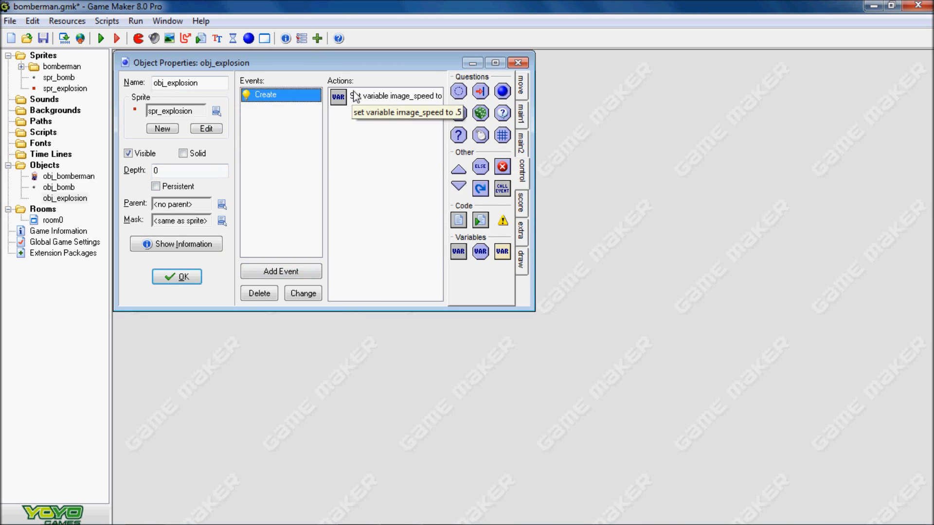
pyautogui.click(177, 277)
pyautogui.doubleClick(58, 187)
# - Review obj_bomberman's Create code with the heat=4 line, then close it
pyautogui.click(284, 126)
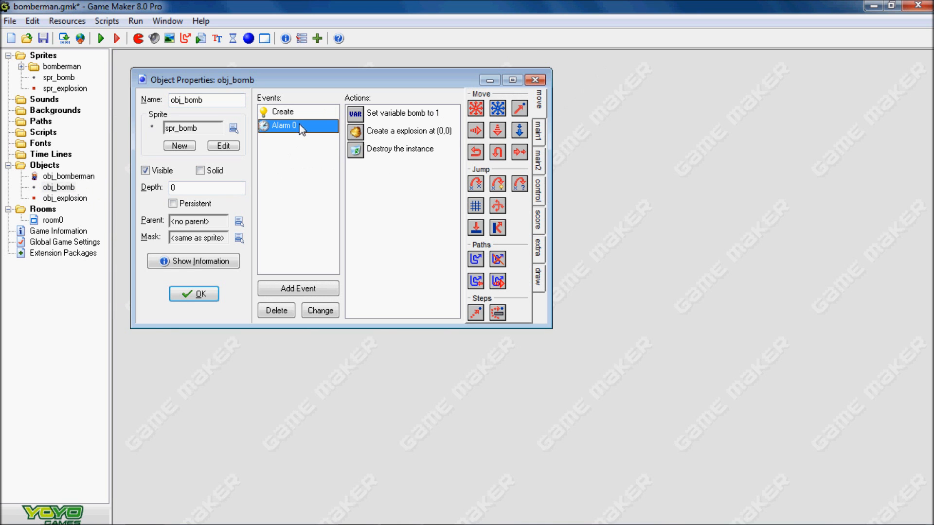
pyautogui.click(395, 131)
pyautogui.click(194, 294)
pyautogui.doubleClick(68, 177)
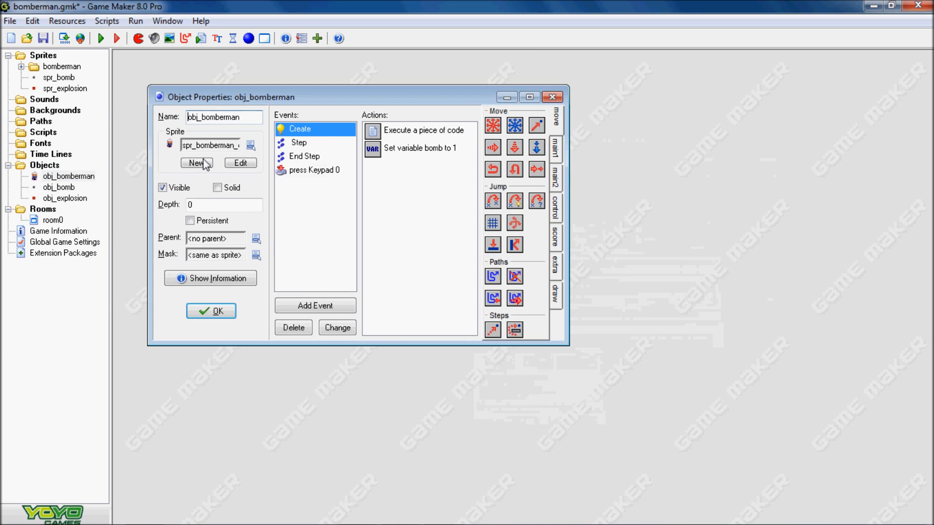
pyautogui.doubleClick(413, 135)
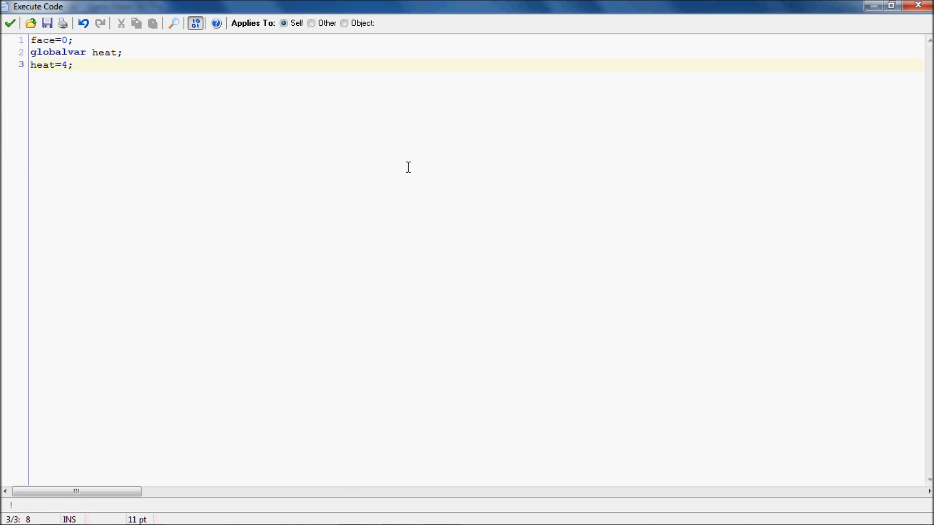
pyautogui.moveTo(73, 65); pyautogui.dragTo(31, 70)
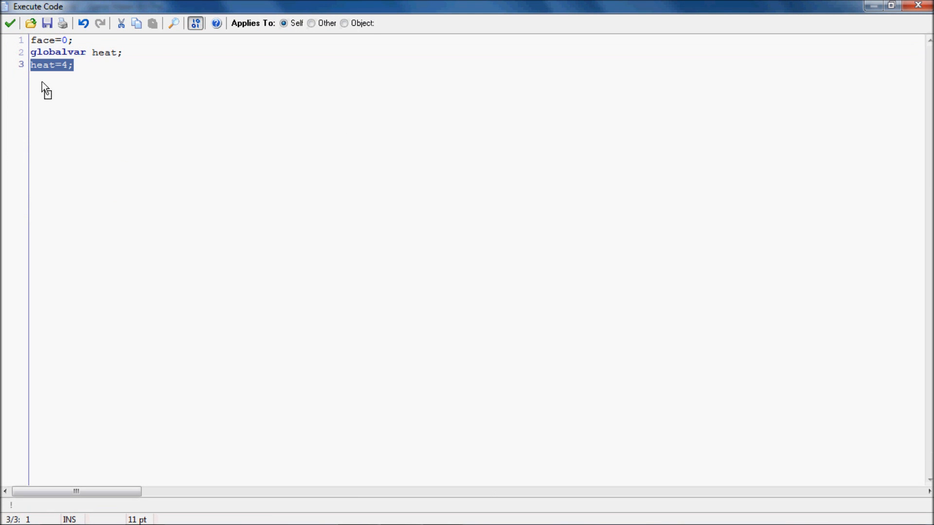
pyautogui.click(10, 22)
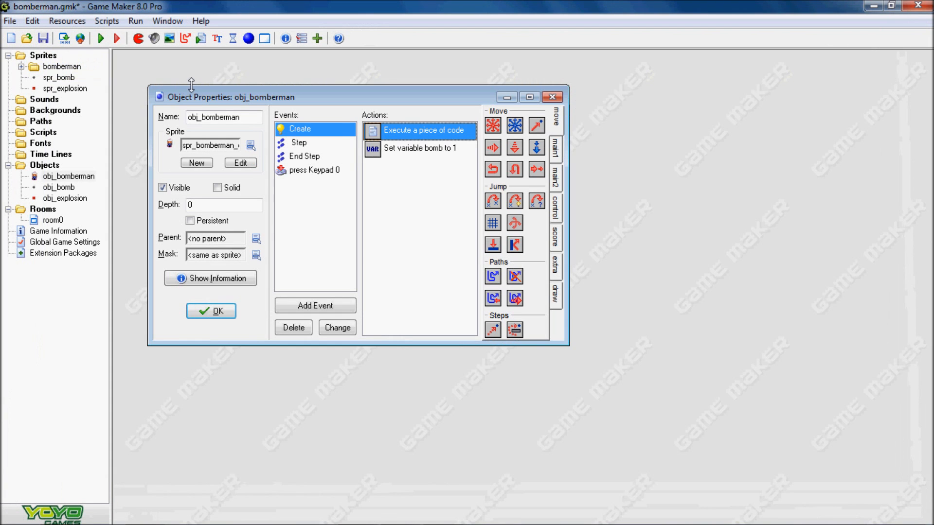
pyautogui.click(211, 312)
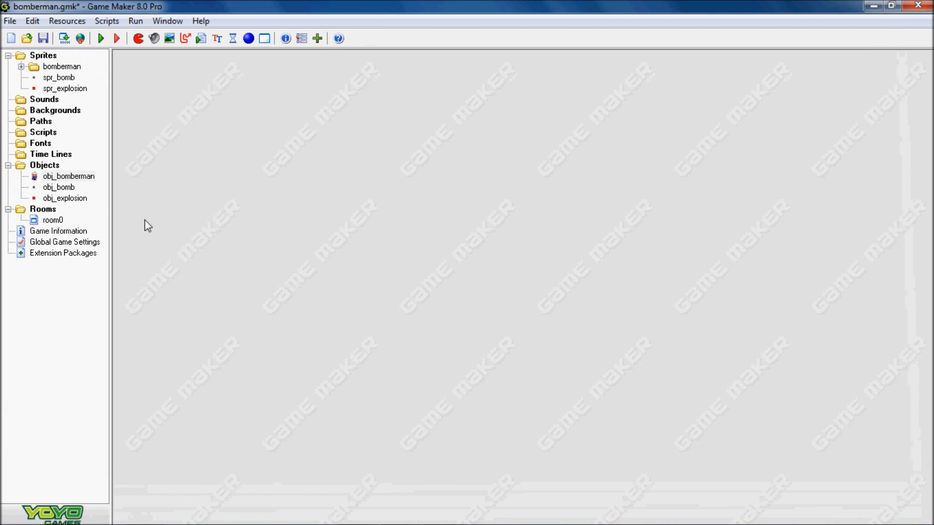
# - Add an Execute Code action to obj_bomb's Alarm 0 event
pyautogui.doubleClick(59, 186)
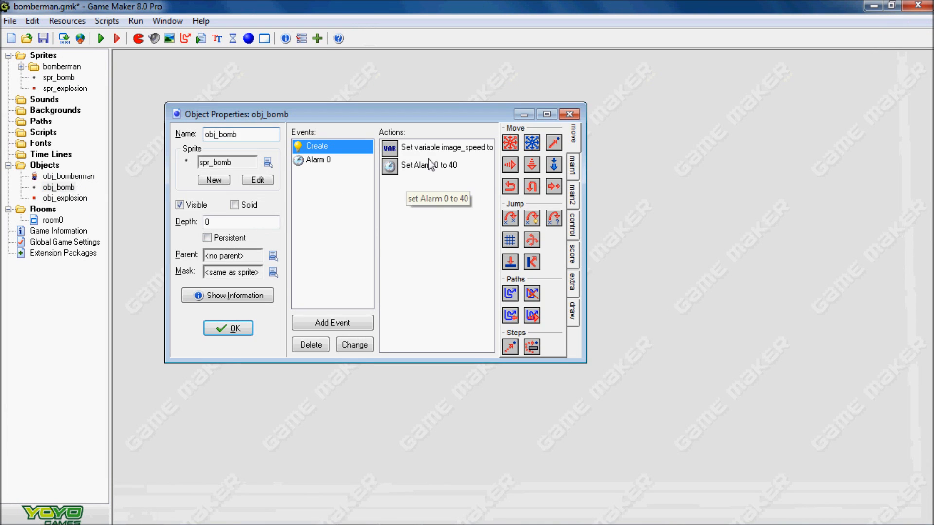
pyautogui.click(325, 160)
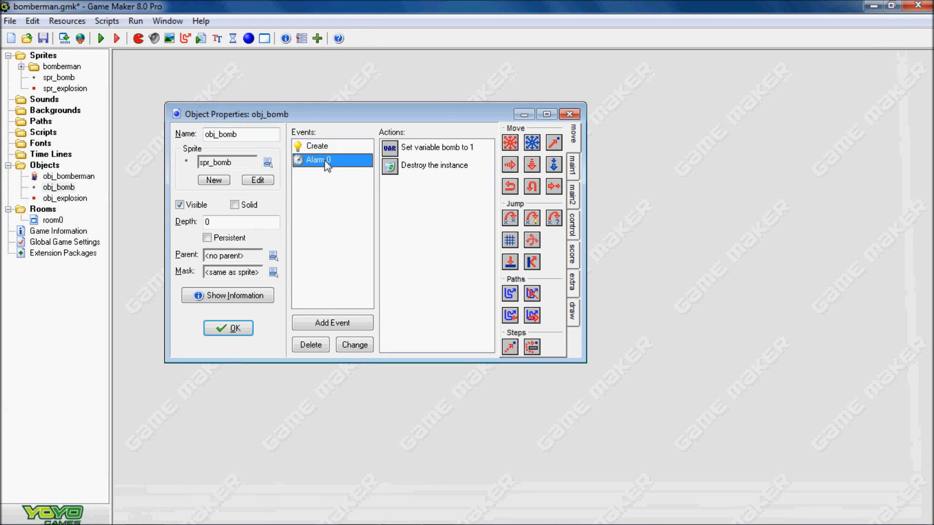
pyautogui.click(573, 223)
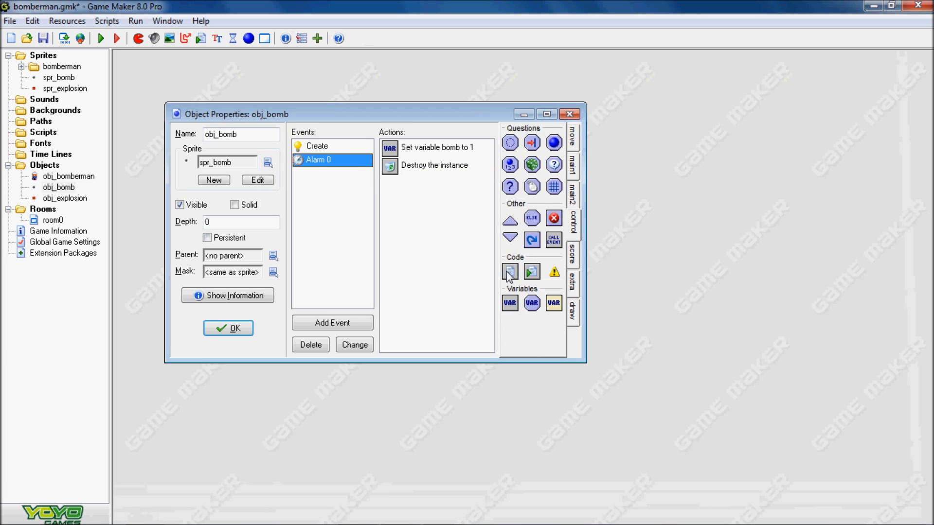
pyautogui.moveTo(510, 271); pyautogui.dragTo(448, 162)
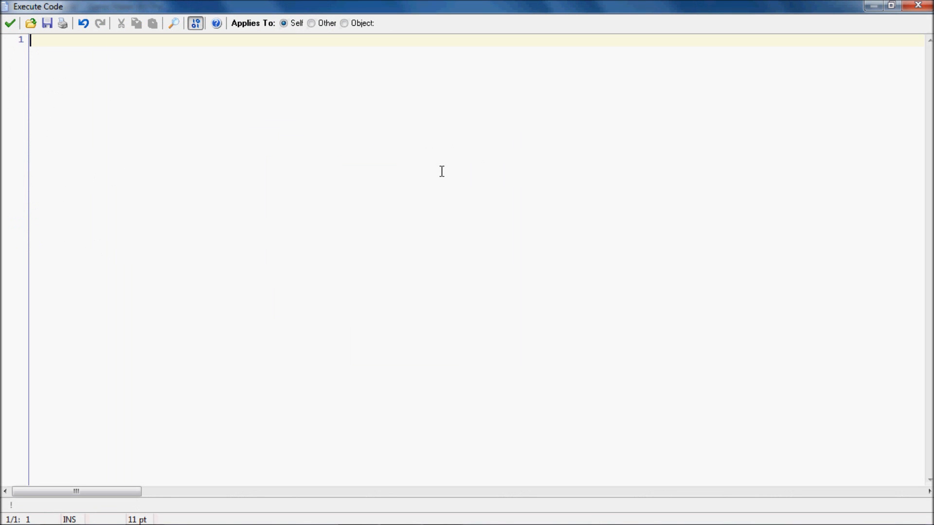
pyautogui.write('inst')
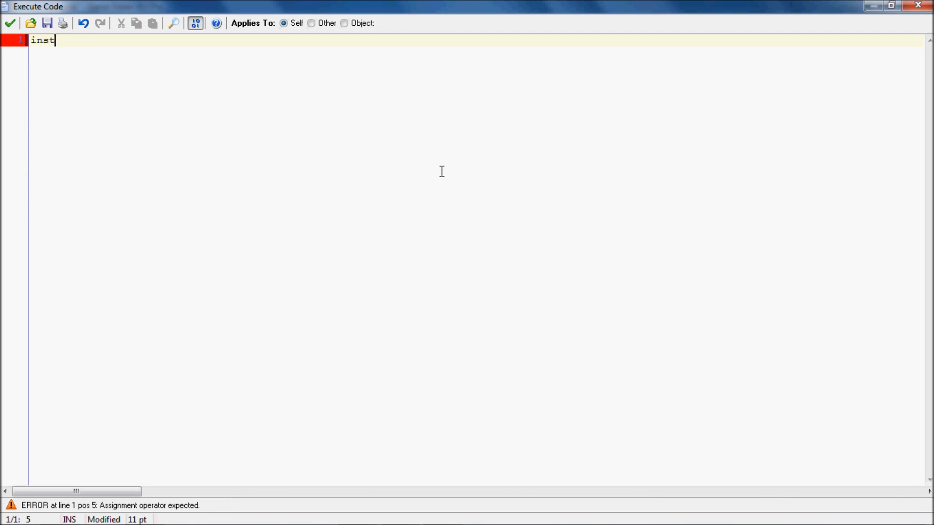
pyautogui.write('ance-cr')
# - Write instance_create(x,y,obj_explosion) using autocomplete for the object name
pyautogui.press('BackSpace')
pyautogui.press('BackSpace')
pyautogui.press('BackSpace')
pyautogui.write('_c')
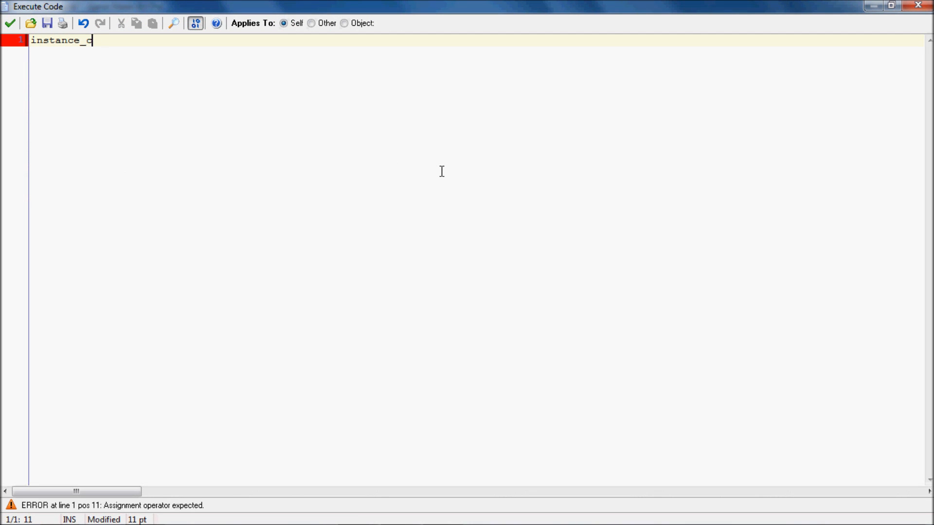
pyautogui.write('reate(')
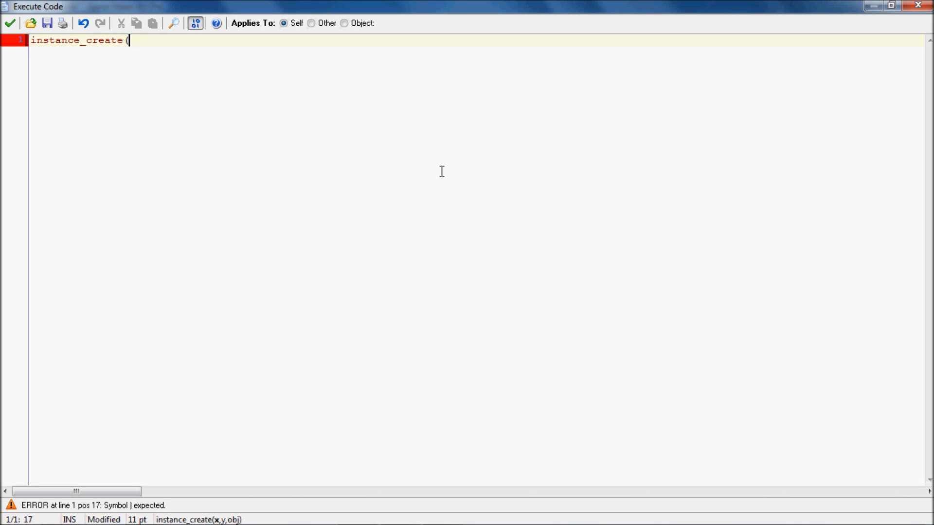
pyautogui.write('x,y,obj')
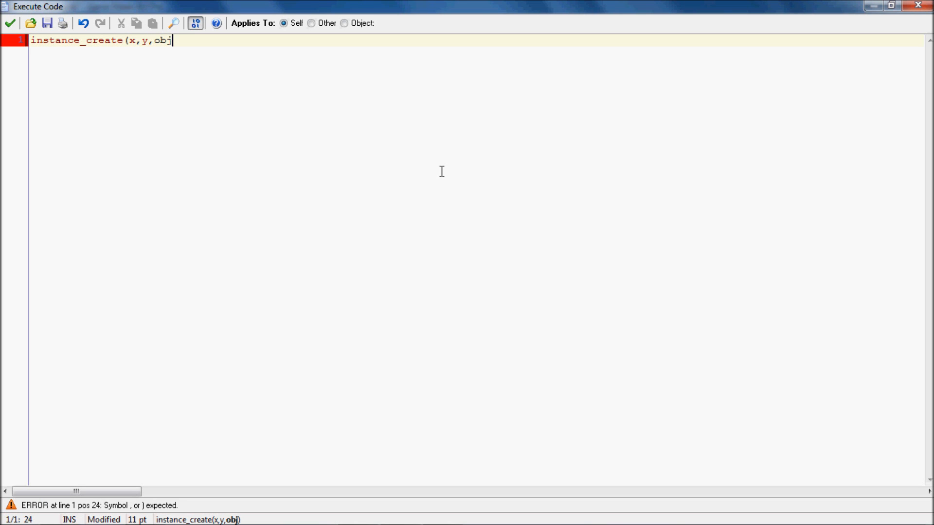
pyautogui.write('_')
pyautogui.press('Down')
pyautogui.press('Down')
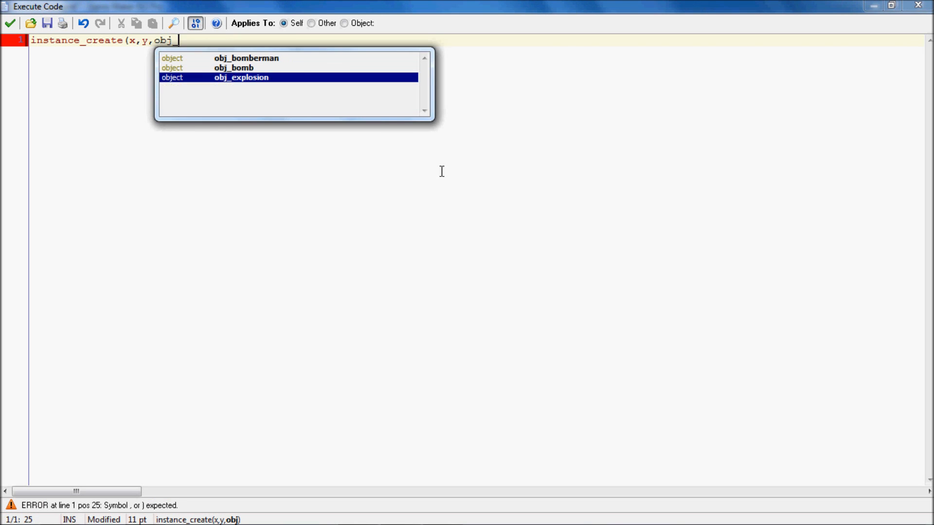
pyautogui.press('Return')
pyautogui.write(')')
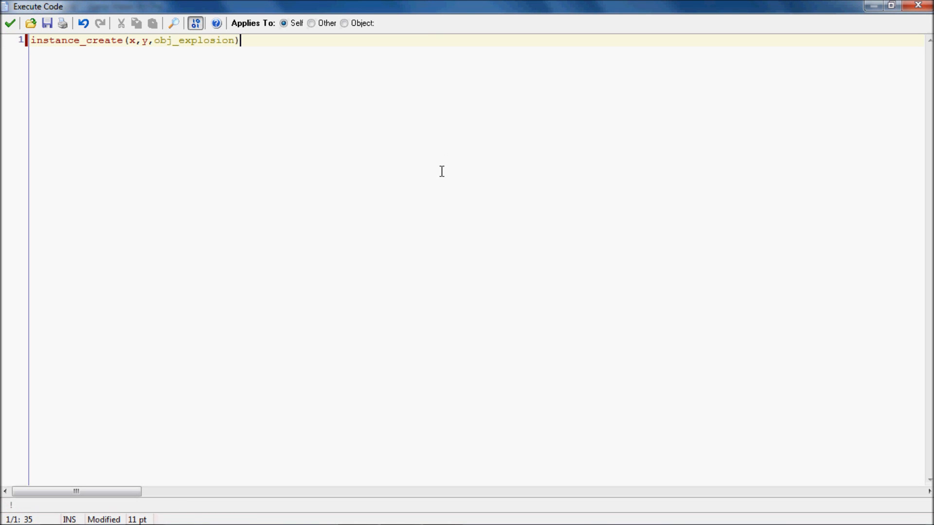
pyautogui.press('Return')
pyautogui.press('Return')
pyautogui.press('BackSpace')
pyautogui.write('for')
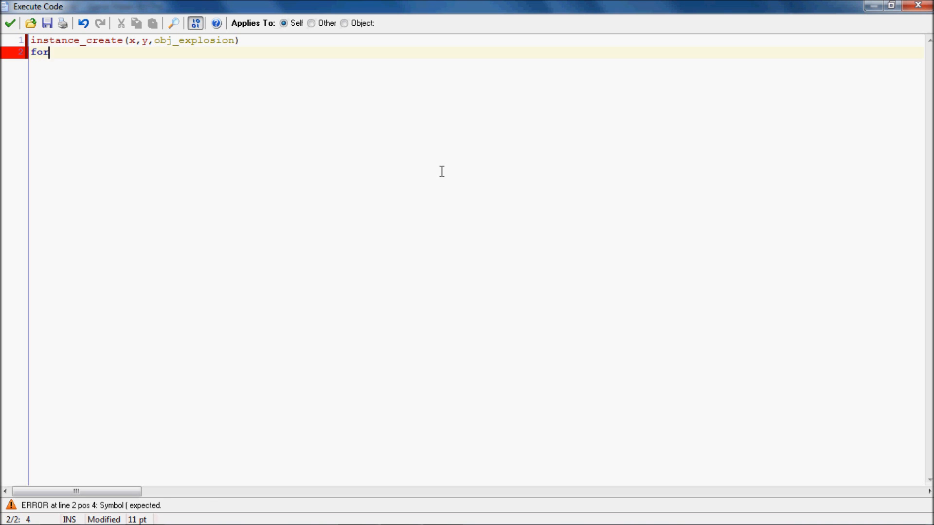
pyautogui.write(' (')
# - Open a braced block declaring local variables var i,z; below the create call
pyautogui.press('BackSpace')
pyautogui.press('BackSpace')
pyautogui.write('(')
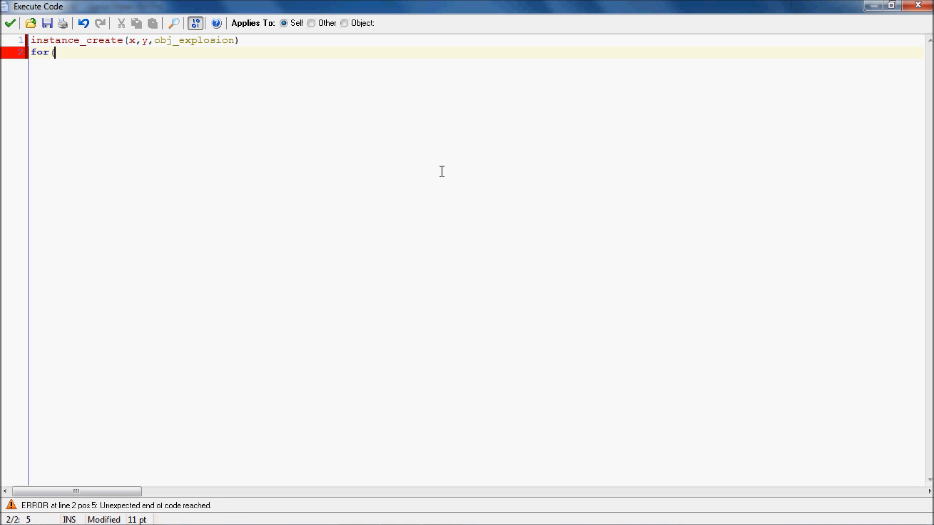
pyautogui.press('BackSpace')
pyautogui.write('( i')
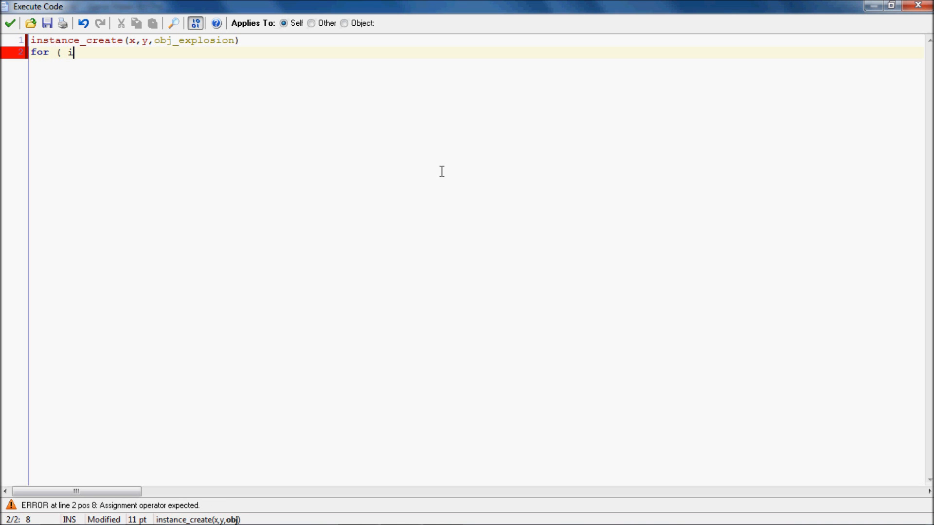
pyautogui.write('=0')
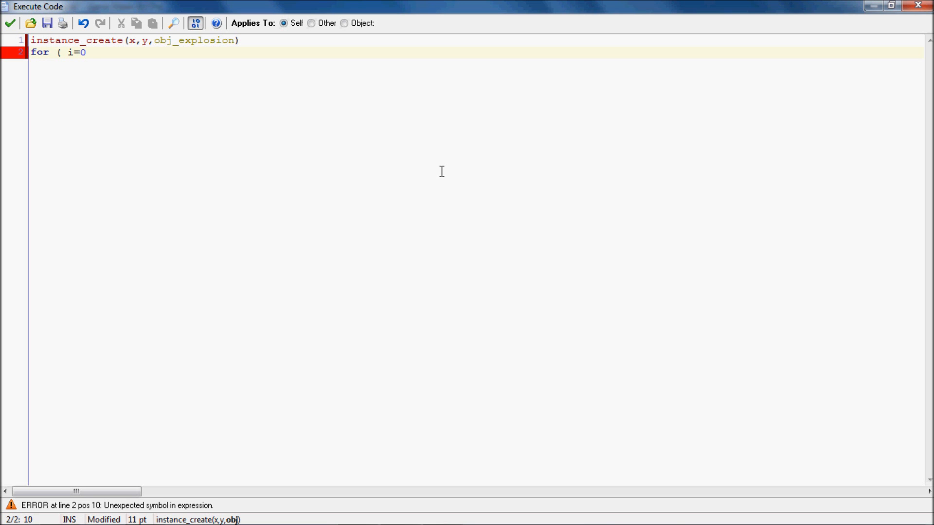
pyautogui.press('BackSpace')
pyautogui.press('BackSpace')
pyautogui.press('BackSpace')
pyautogui.press('BackSpace')
pyautogui.press('BackSpace')
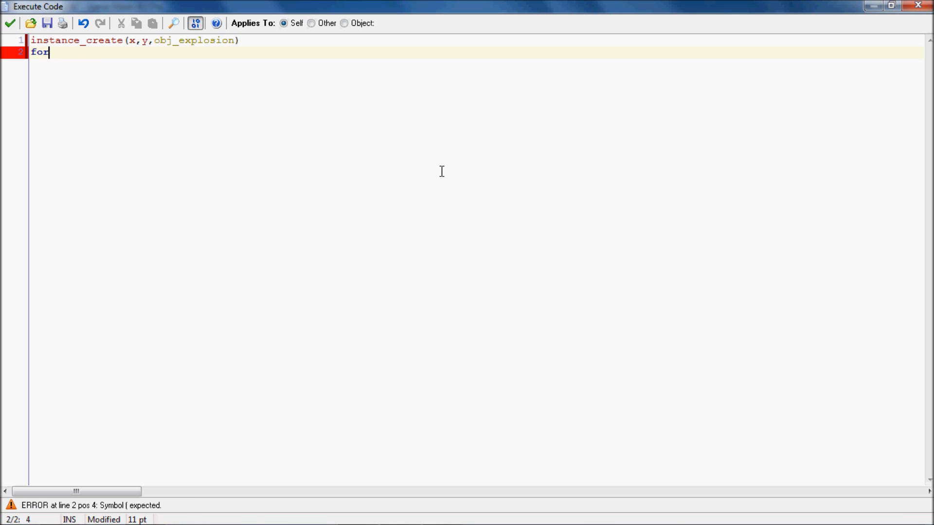
pyautogui.press('BackSpace')
pyautogui.press('BackSpace')
pyautogui.press('BackSpace')
pyautogui.write('{')
pyautogui.press('Return')
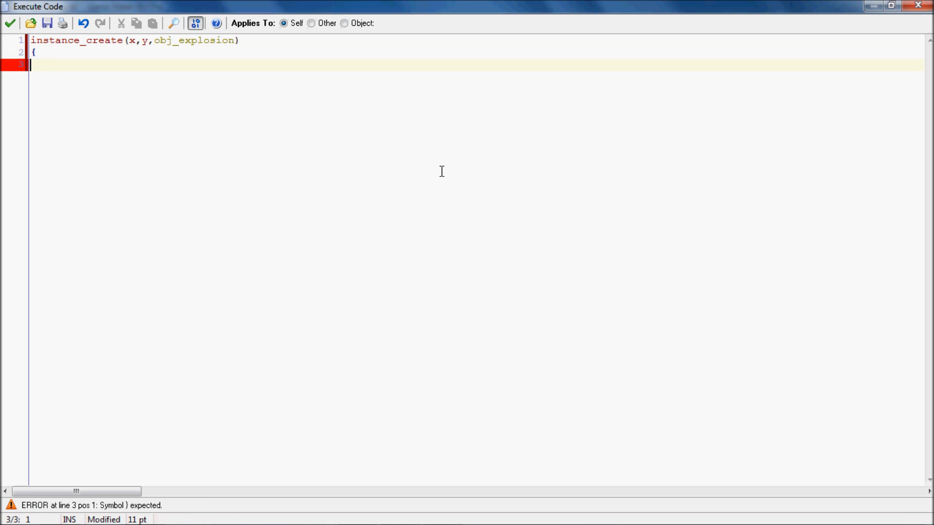
pyautogui.write('var i,z;')
pyautogui.press('Return')
pyautogui.write('{')
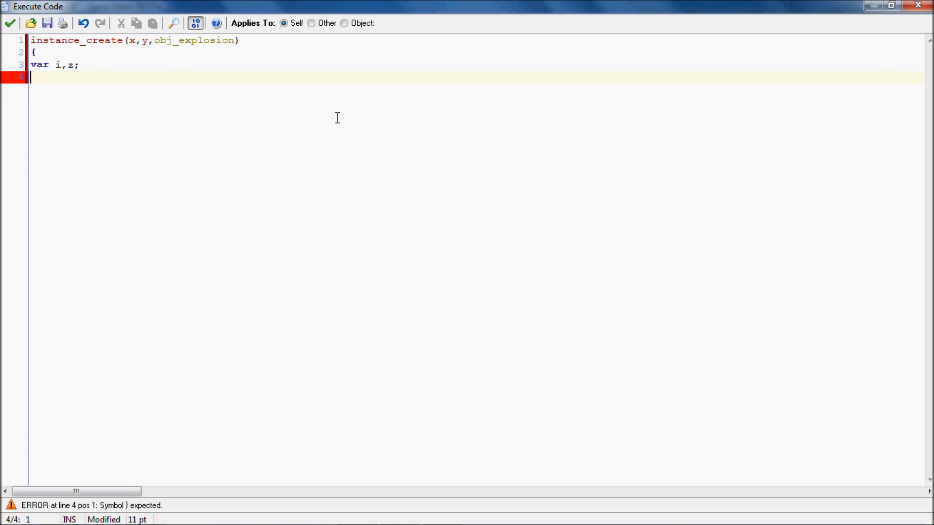
pyautogui.click(68, 64)
pyautogui.press('BackSpace')
pyautogui.write(';')
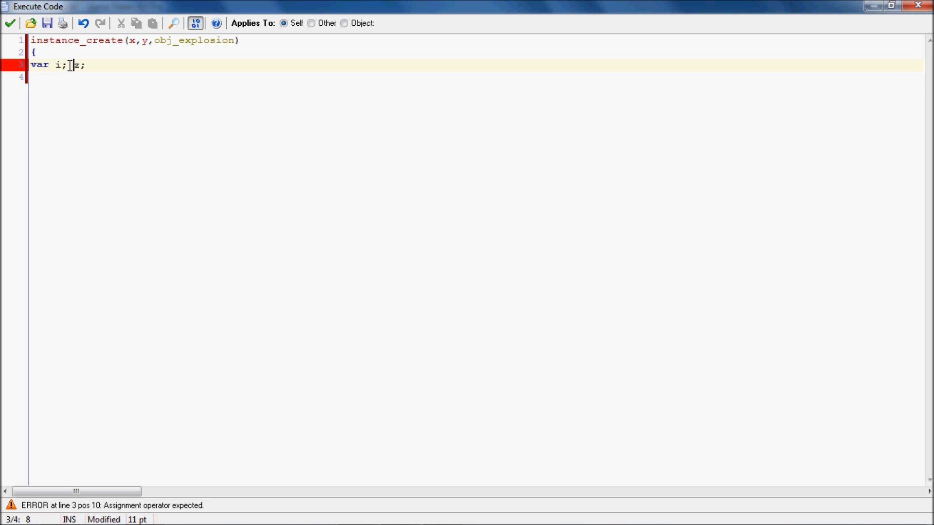
pyautogui.press('BackSpace')
pyautogui.press('BackSpace')
pyautogui.write(',')
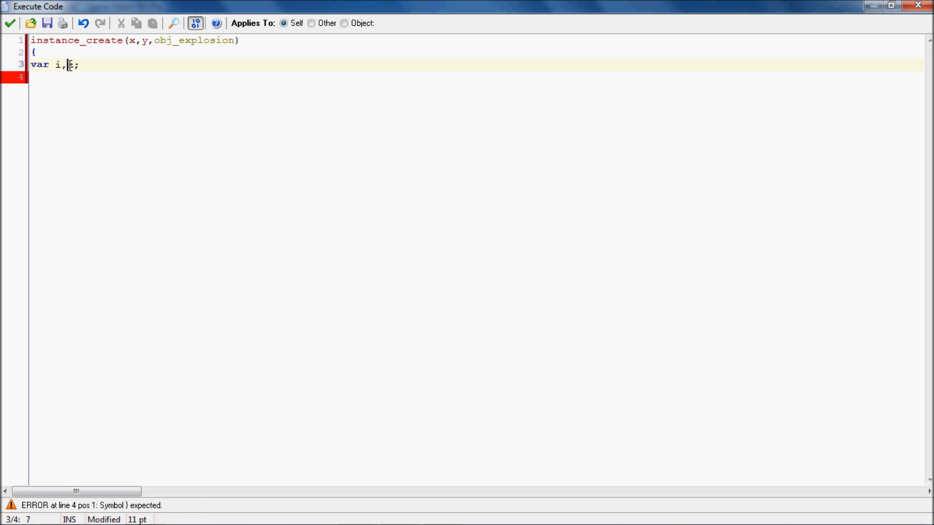
pyautogui.click(73, 80)
pyautogui.write('}')
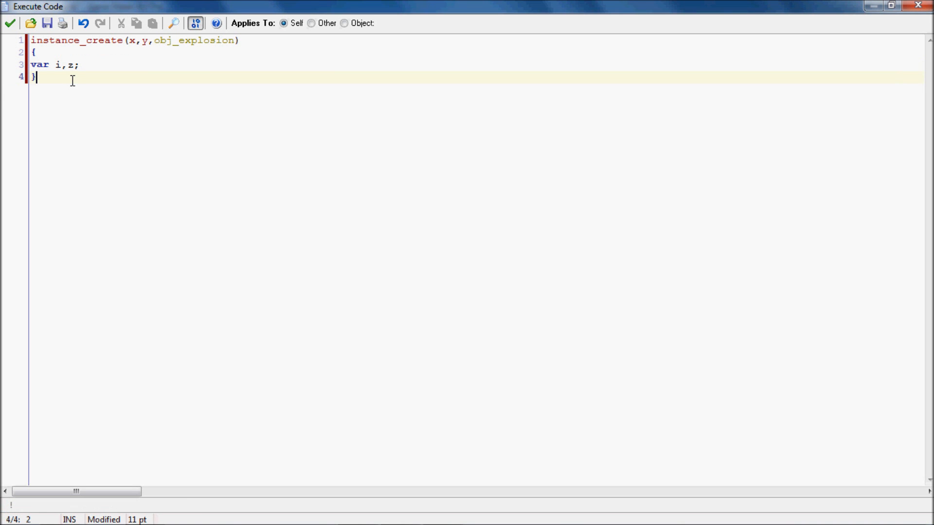
# - Write the for loop header over i and begin its if place_free condition
pyautogui.press('Home')
pyautogui.press('Return')
pyautogui.press('Up')
pyautogui.write('for (')
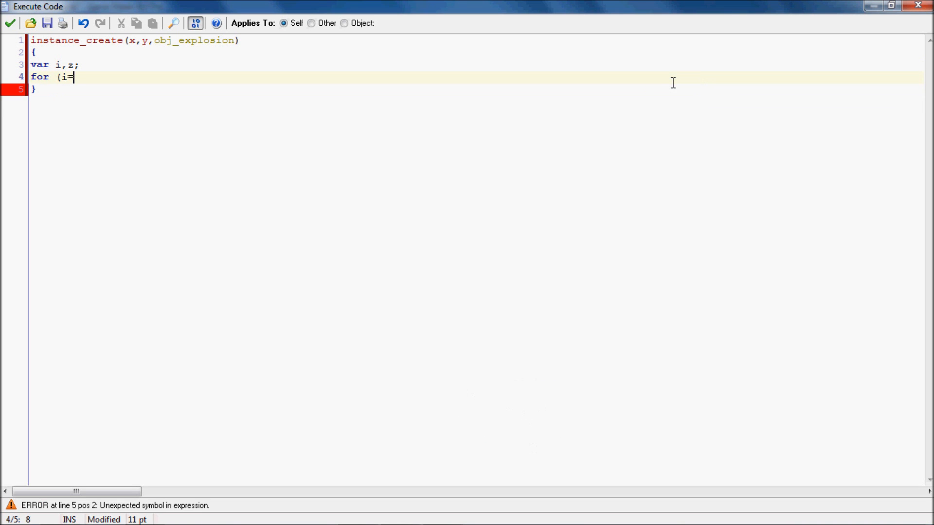
pyautogui.write('i<heat;i')
pyautogui.press('BackSpace')
pyautogui.press('BackSpace')
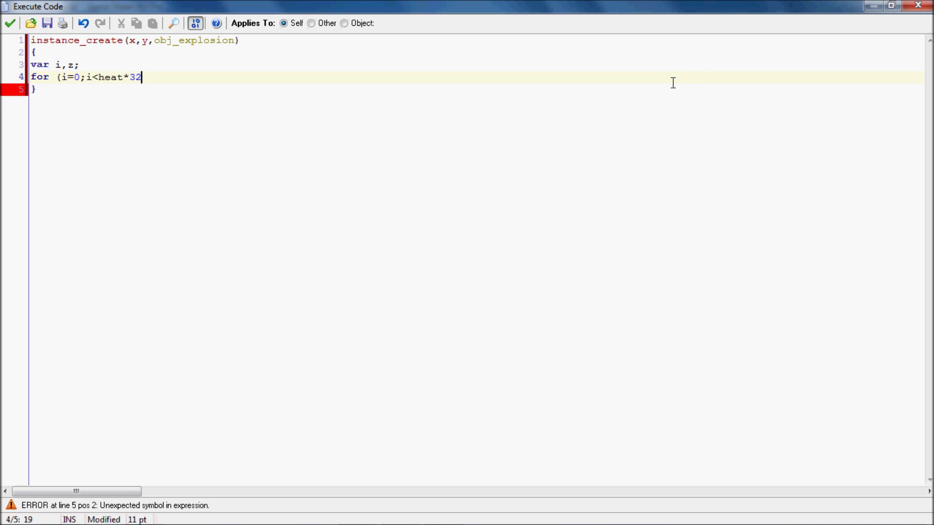
pyautogui.write(';i')
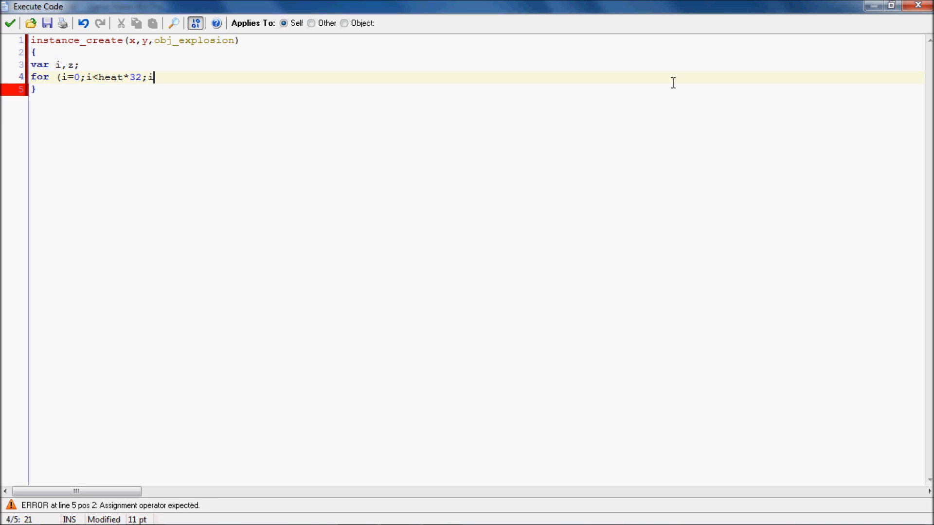
pyautogui.write('=32')
pyautogui.press('BackSpace')
pyautogui.press('BackSpace')
pyautogui.press('BackSpace')
pyautogui.write('+32')
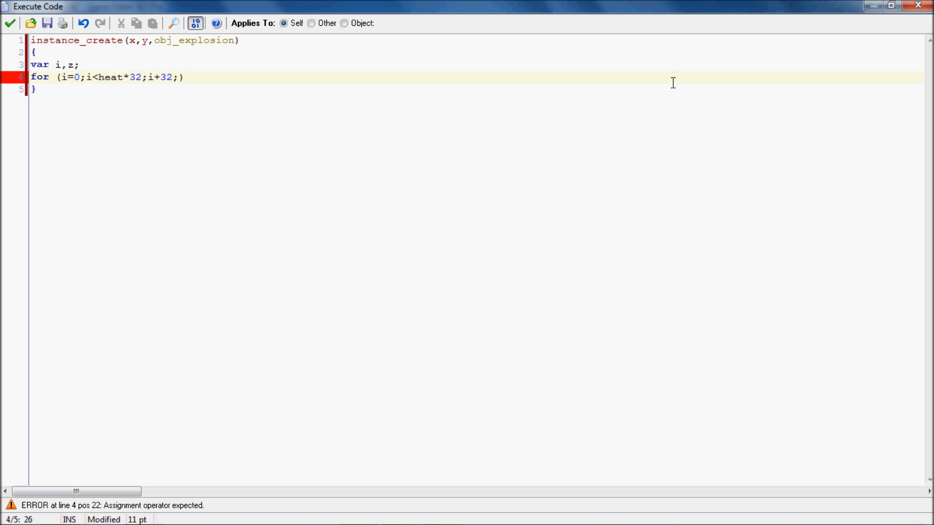
pyautogui.write('=')
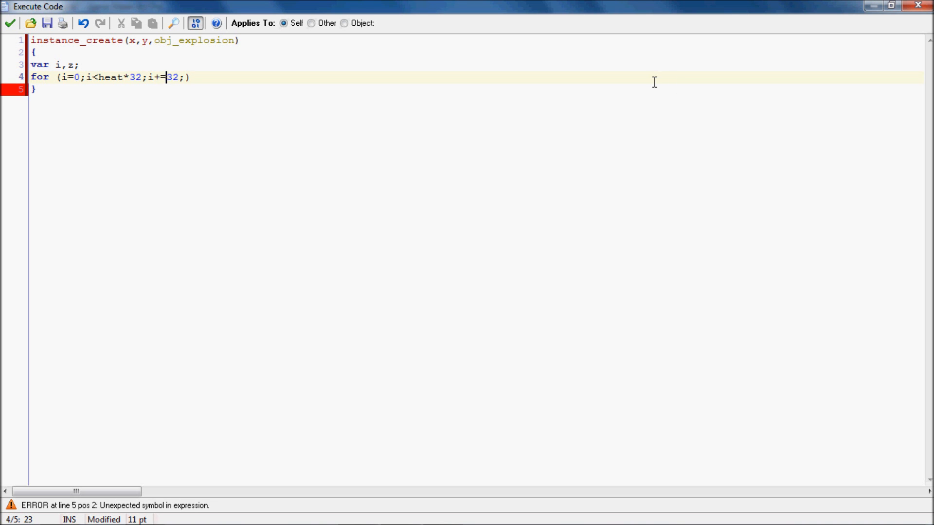
pyautogui.press('Return')
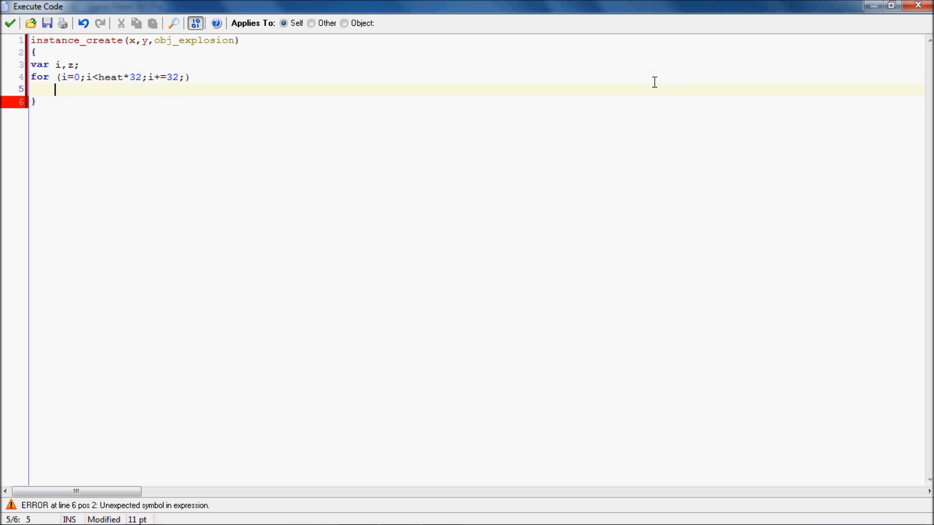
pyautogui.write('if instac')
pyautogui.press('BackSpace')
pyautogui.press('BackSpace')
pyautogui.write('nce_fre')
pyautogui.hotkey('ctrl', 'BackSpace')
pyautogui.write('place_free(')
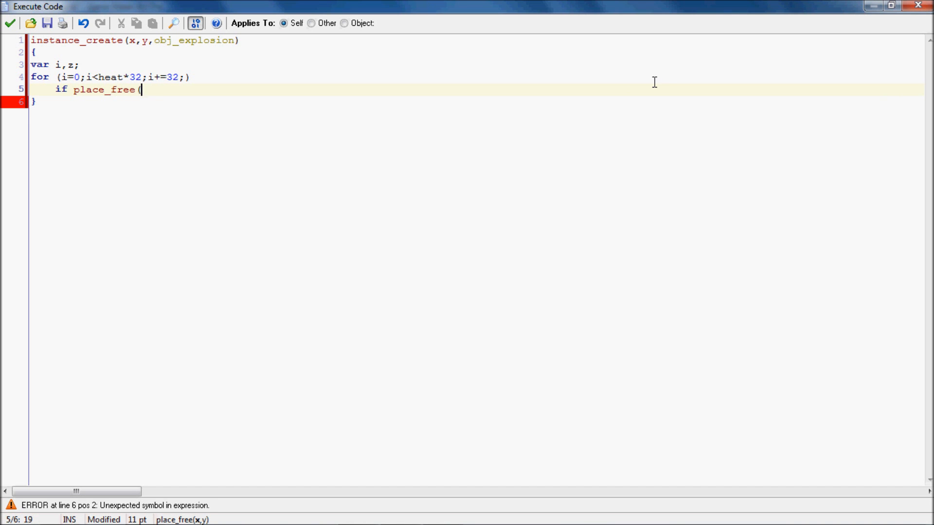
pyautogui.write('x+z+')
pyautogui.write('i')
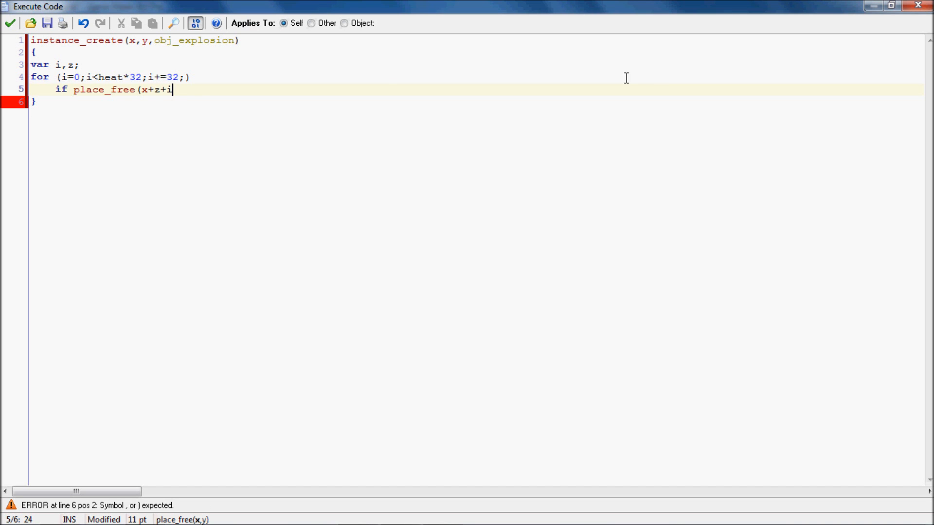
# - Set z=32 below the declarations and complete if place_free(x+z+i,y) with an indented create call
pyautogui.click(384, 65)
pyautogui.press('Return')
pyautogui.write('z=32;')
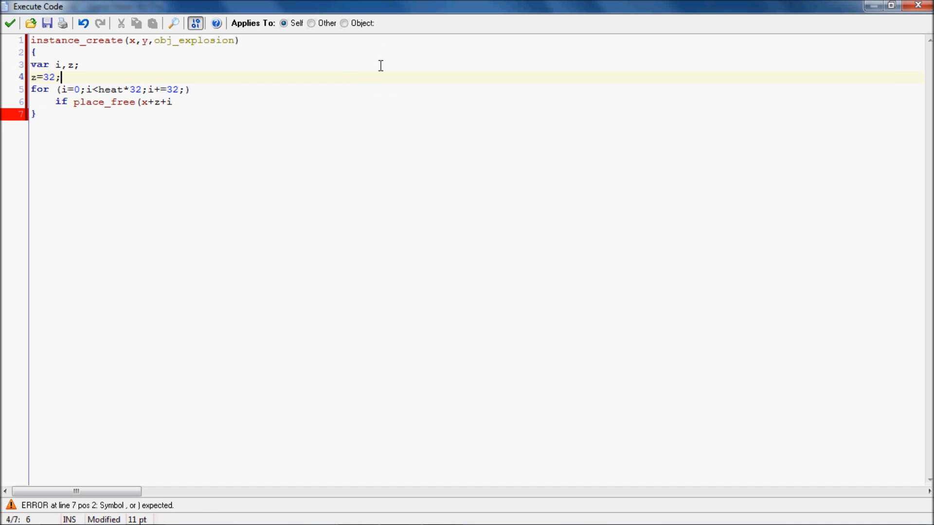
pyautogui.click(370, 102)
pyautogui.write(',y')
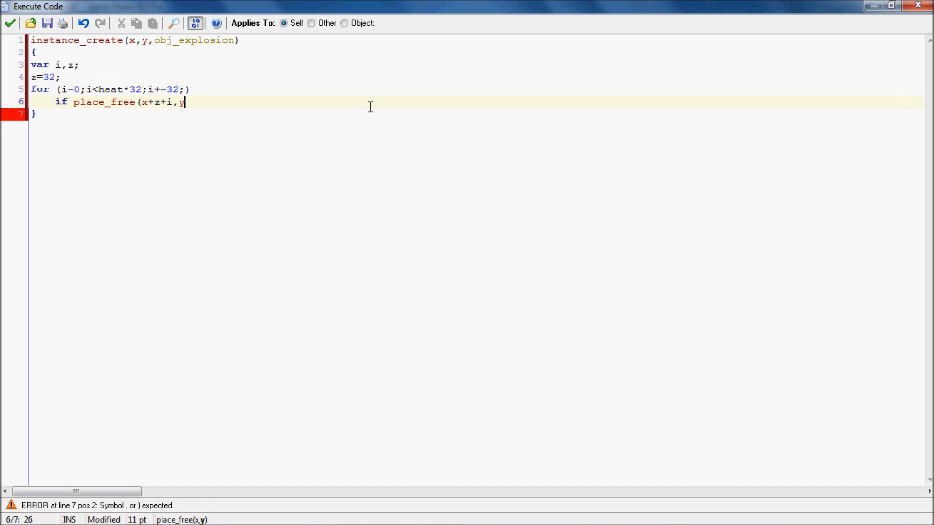
pyautogui.write(')')
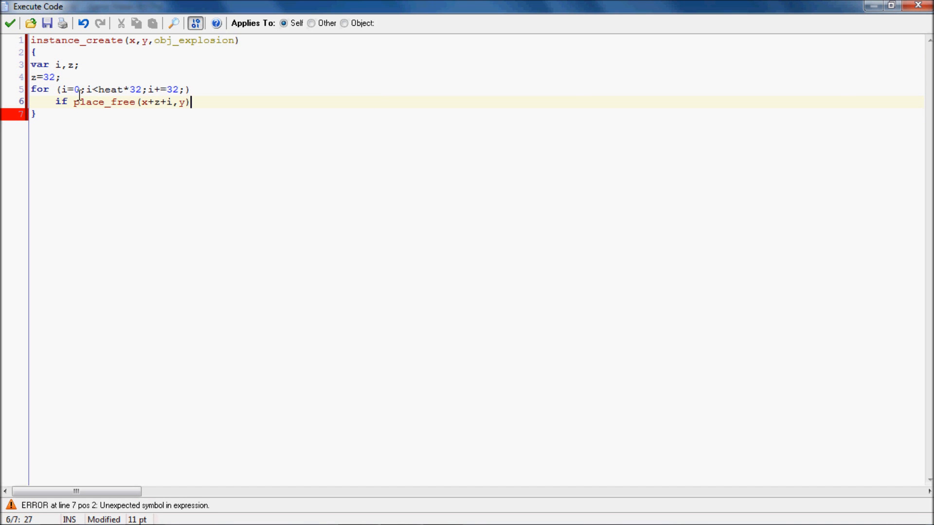
pyautogui.press('Return')
pyautogui.press('Tab')
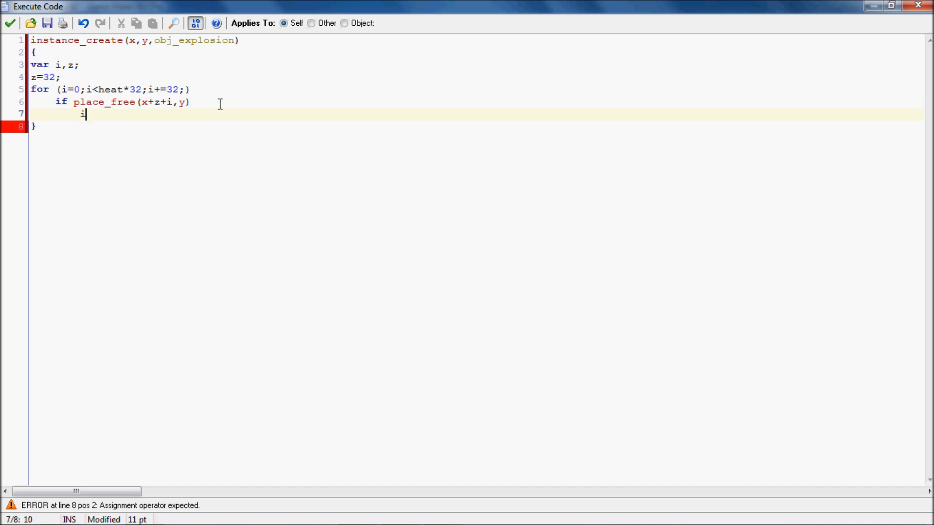
pyautogui.write('instance_create(x+')
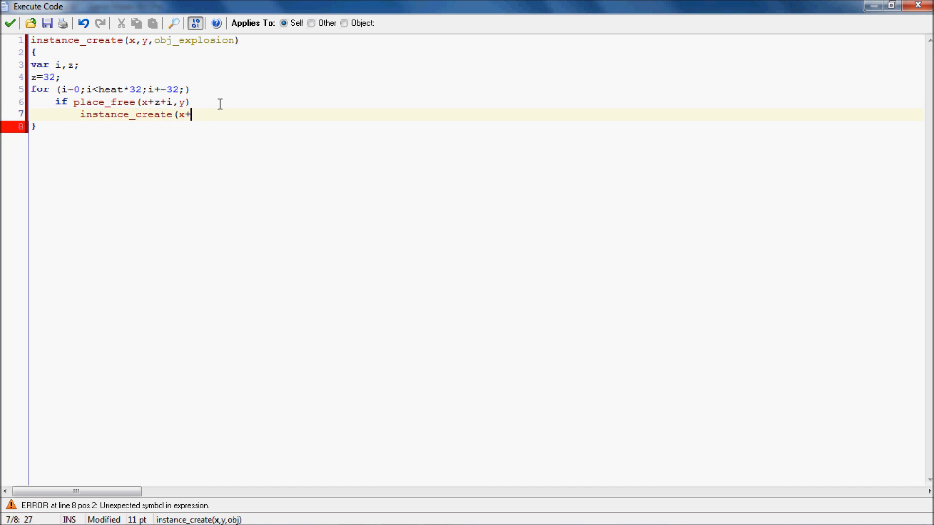
pyautogui.write('z+i')
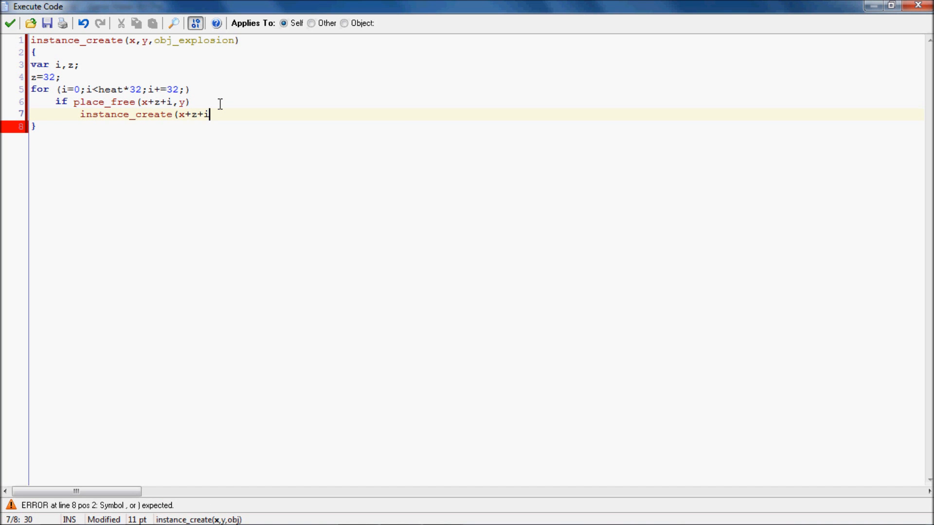
pyautogui.write(',y)')
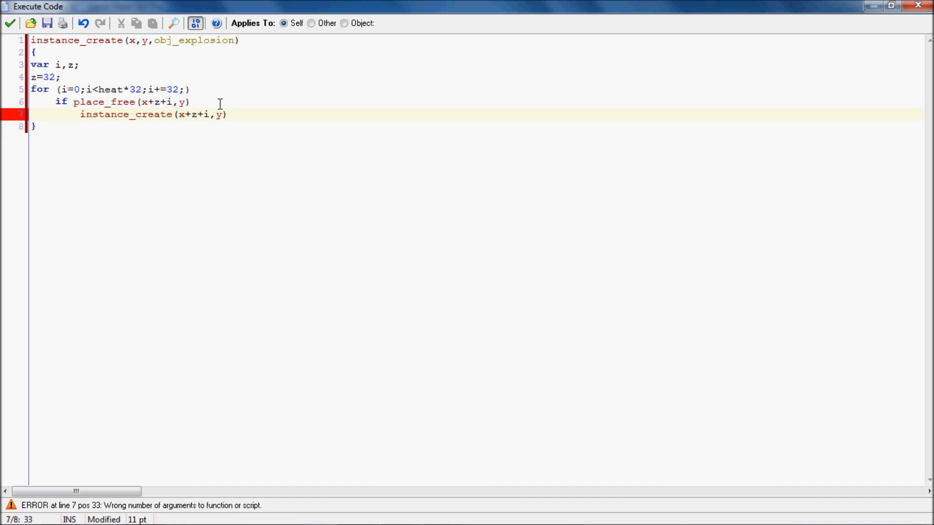
pyautogui.press('Return')
pyautogui.hotkey('shift', 'Tab')
# - Finish instance_create(x+z+i,y,obj_explosion), add else break; and select the whole loop
pyautogui.click(222, 114)
pyautogui.write(',obj_es')
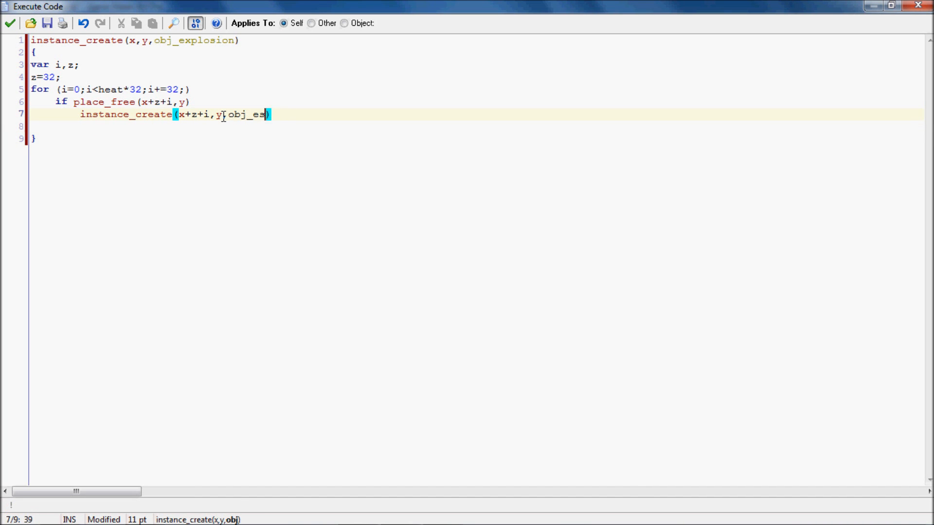
pyautogui.write('plosion')
pyautogui.press('End')
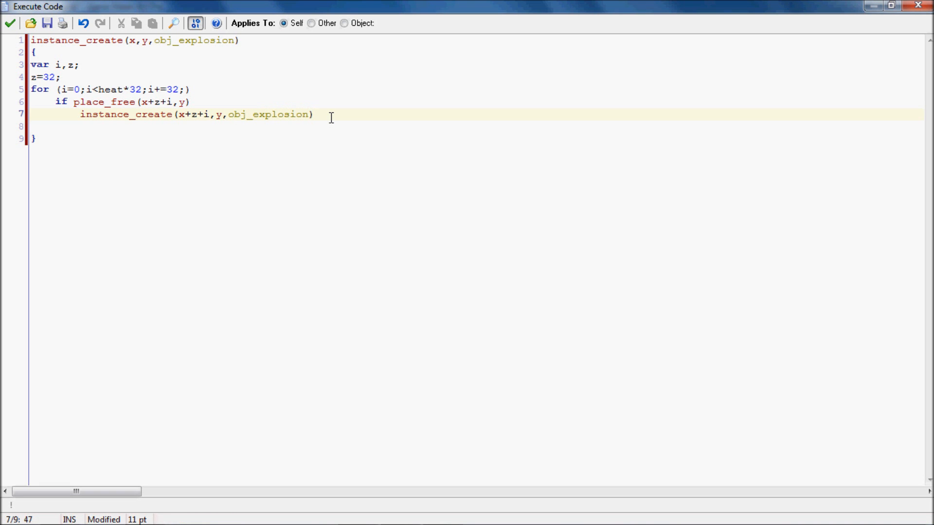
pyautogui.press('Return')
pyautogui.write('else')
pyautogui.press('Return')
pyautogui.write('brea')
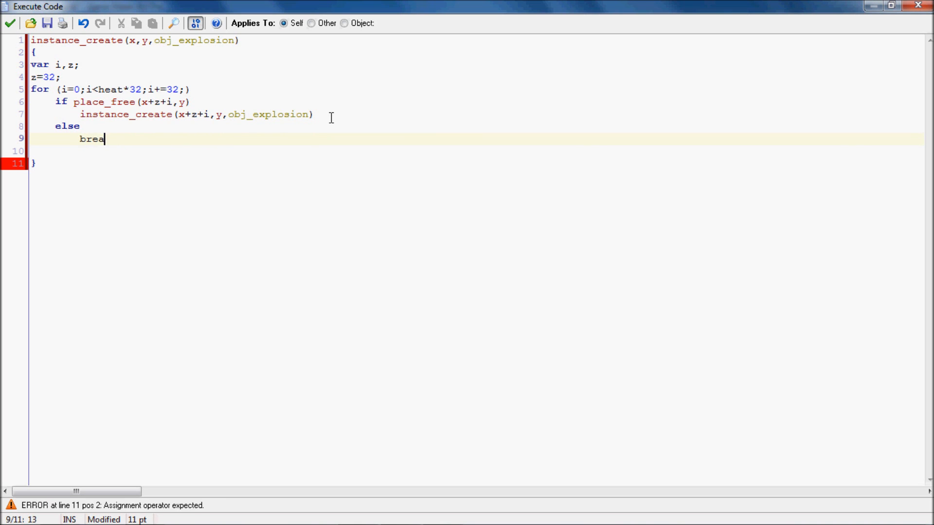
pyautogui.write('k;')
pyautogui.moveTo(117, 138); pyautogui.dragTo(31, 89)
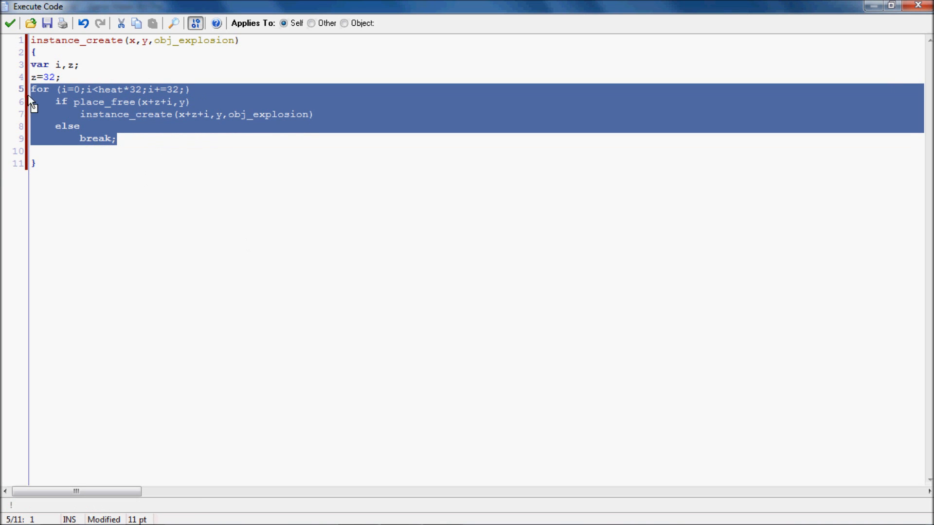
# - Paste three more copies of the explosion loop below the first
pyautogui.click(165, 138)
pyautogui.press('Return')
pyautogui.write('for (i=0;i<heat*32;i+=32;)     if place_free(x+z+i,y)         instance_create(x+z+i,y,obj_explosion)     else         break;')
pyautogui.press('Return')
pyautogui.write('for (i=0;i<heat*32;i+=32;)     if place_free(x+z+i,y)         instance_create(x+z+i,y,obj_explosion)     else         break;')
pyautogui.press('Return')
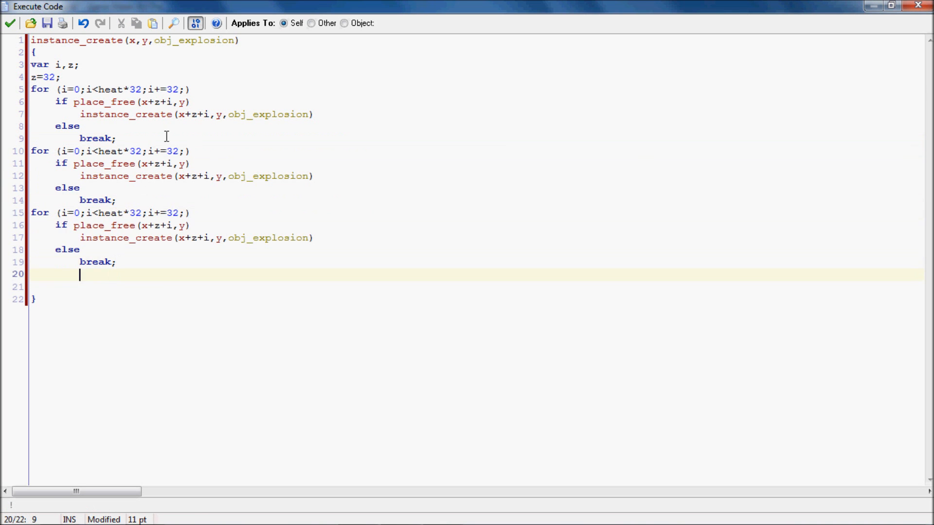
pyautogui.write('for (i=0;i<heat*32;i+=32;)     if place_free(x+z+i,y)         instance_create(x+z+i,y,obj_explosion)     else         break;')
# - Change the second loop's offsets to x-z-i so it spreads left
pyautogui.click(155, 164)
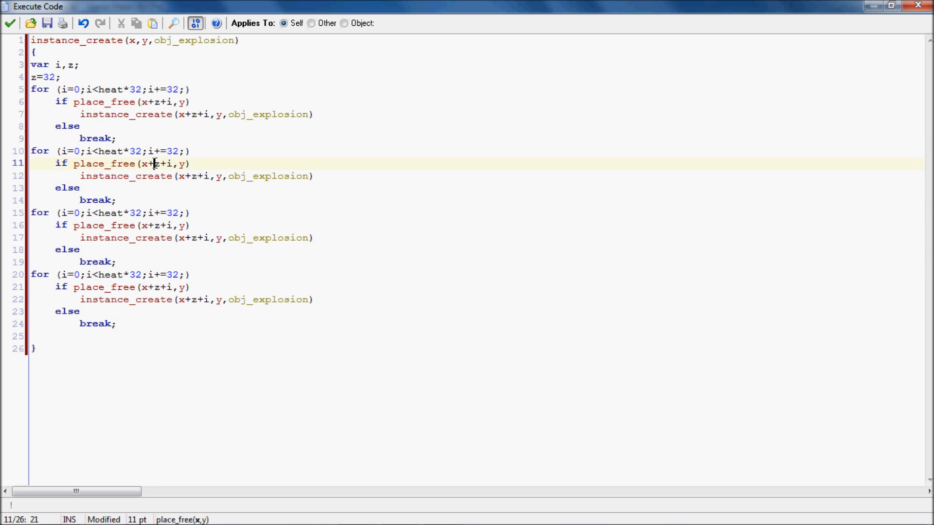
pyautogui.click(167, 164)
pyautogui.click(192, 176)
pyautogui.press('Delete')
pyautogui.write('-z-')
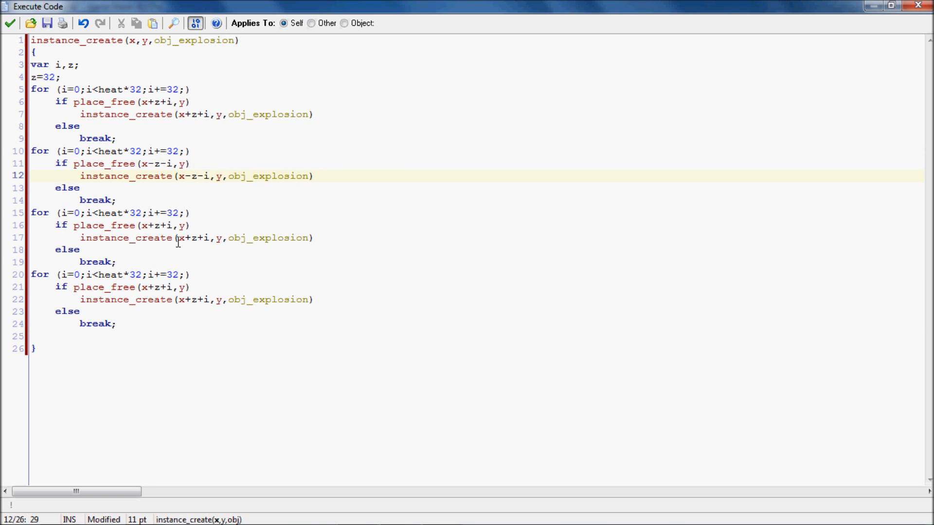
# - Change the third loop's offsets to y+z+i so it spreads down
pyautogui.moveTo(173, 225); pyautogui.dragTo(148, 225)
pyautogui.press('Delete')
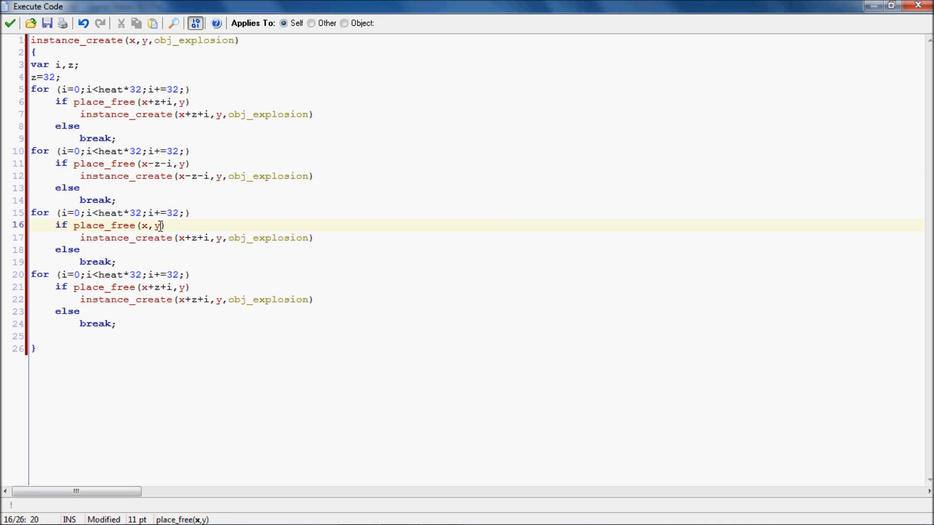
pyautogui.click(161, 225)
pyautogui.write('+z+i')
pyautogui.click(216, 238)
pyautogui.moveTo(209, 239); pyautogui.dragTo(185, 238)
pyautogui.press('Delete')
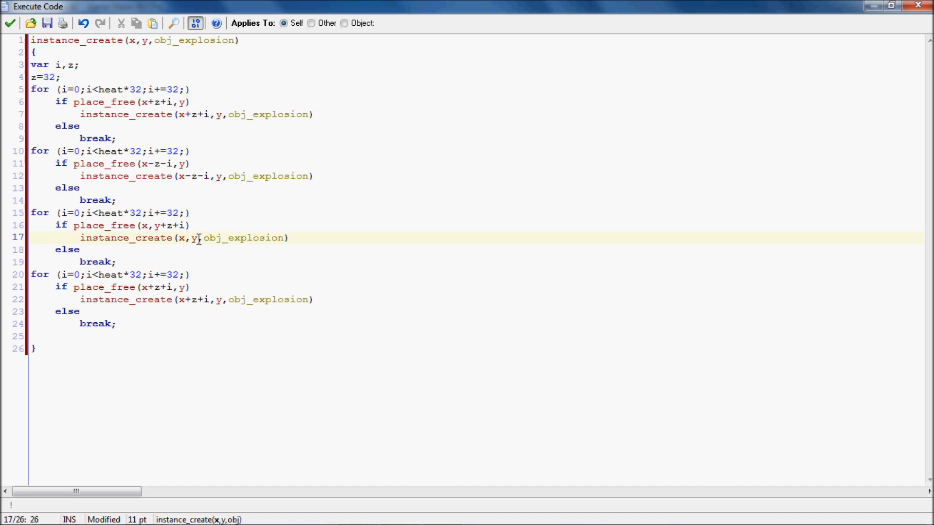
pyautogui.write('+z+i')
# - Change the fourth loop's offsets to y-z-i for upward spread and save the code
pyautogui.moveTo(173, 287); pyautogui.dragTo(148, 286)
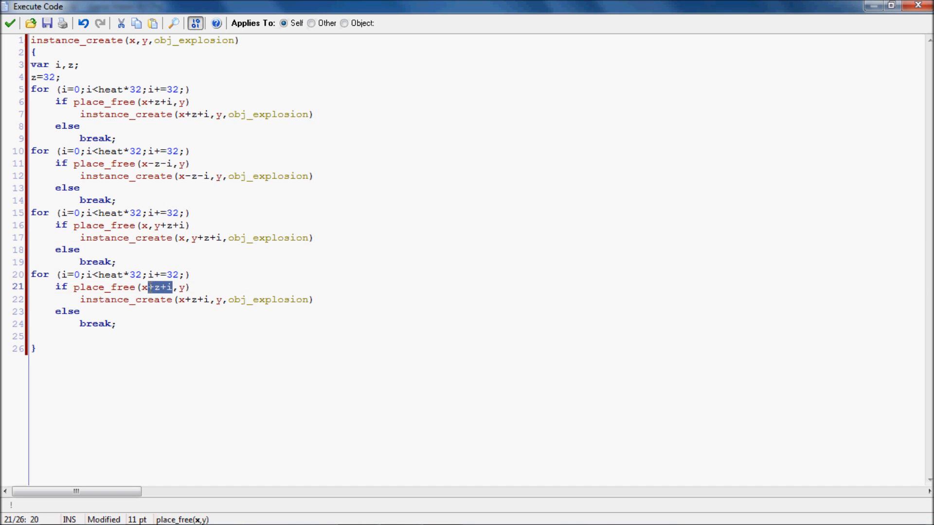
pyautogui.press('Delete')
pyautogui.moveTo(209, 299); pyautogui.dragTo(185, 299)
pyautogui.press('Delete')
pyautogui.click(196, 300)
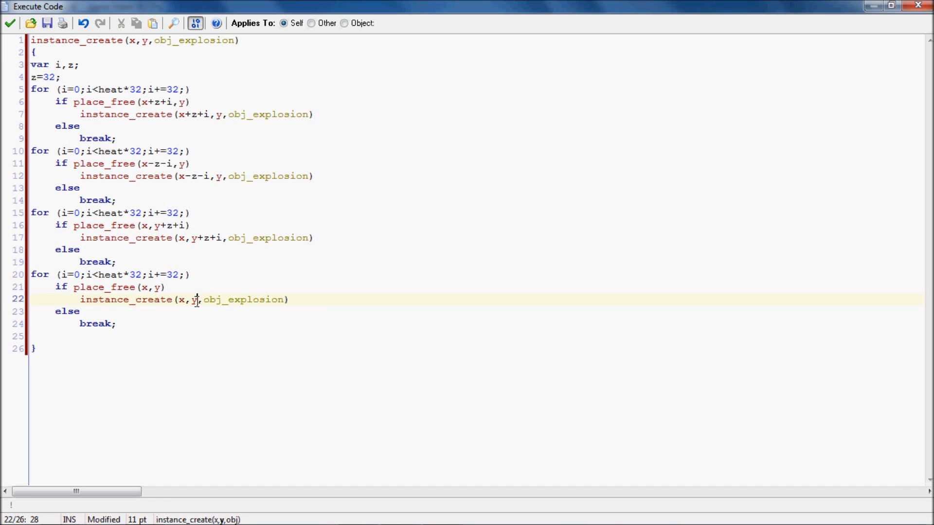
pyautogui.write('-z-i')
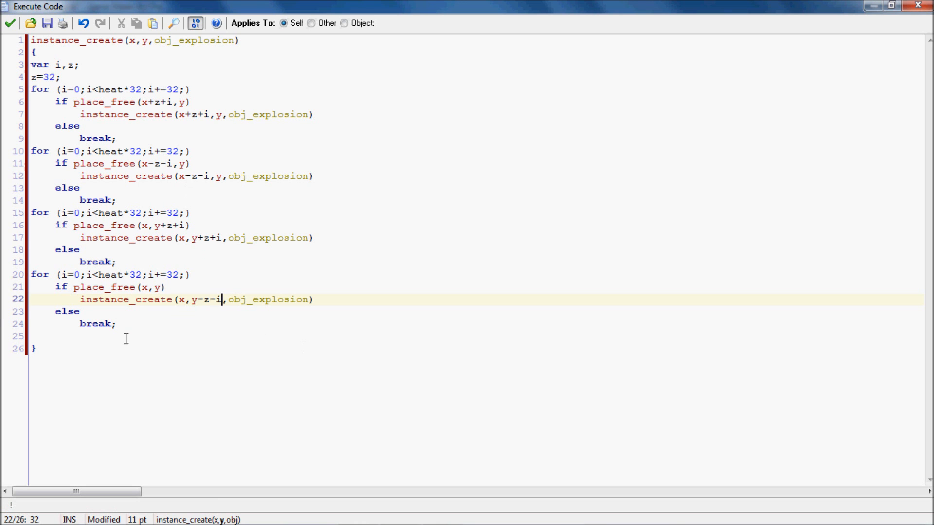
pyautogui.click(10, 23)
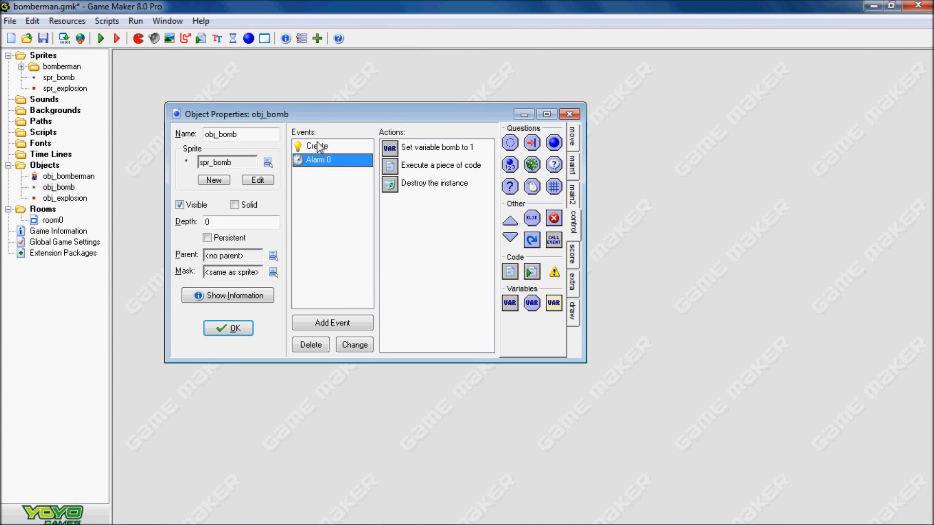
# - Run the game to see the cross-shaped blast, close it and reopen obj_bomberman
pyautogui.click(318, 147)
pyautogui.click(100, 38)
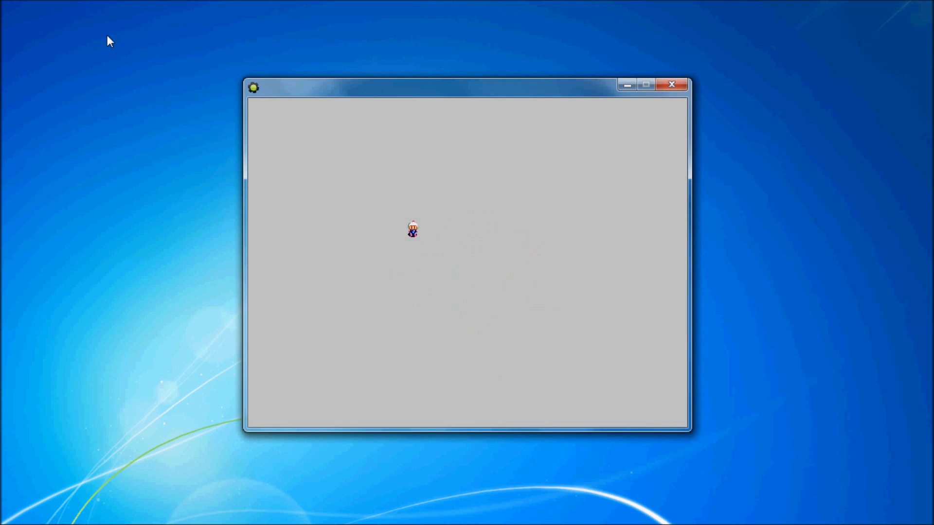
pyautogui.click(672, 85)
pyautogui.doubleClick(69, 175)
# - Review obj_bomberman's creation code and the explosion sprite's collision mask, and start a new object
pyautogui.doubleClick(433, 164)
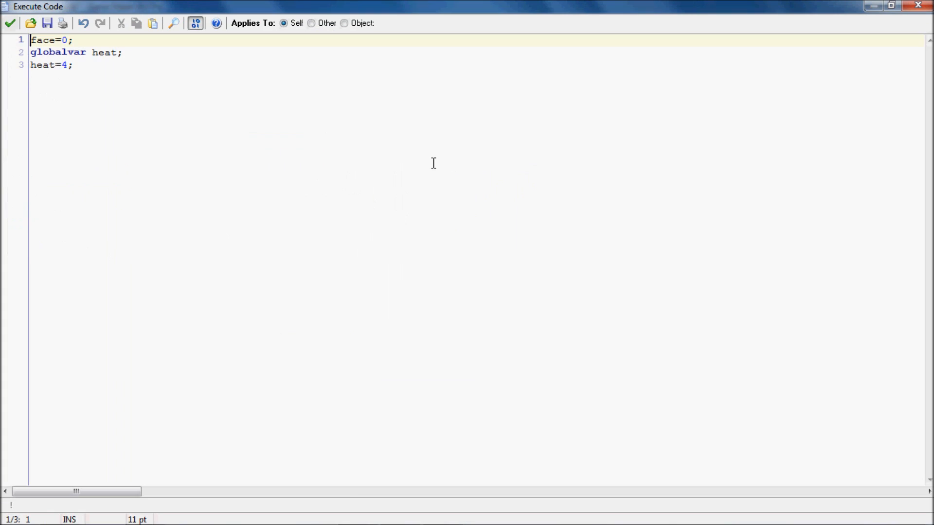
pyautogui.click(8, 26)
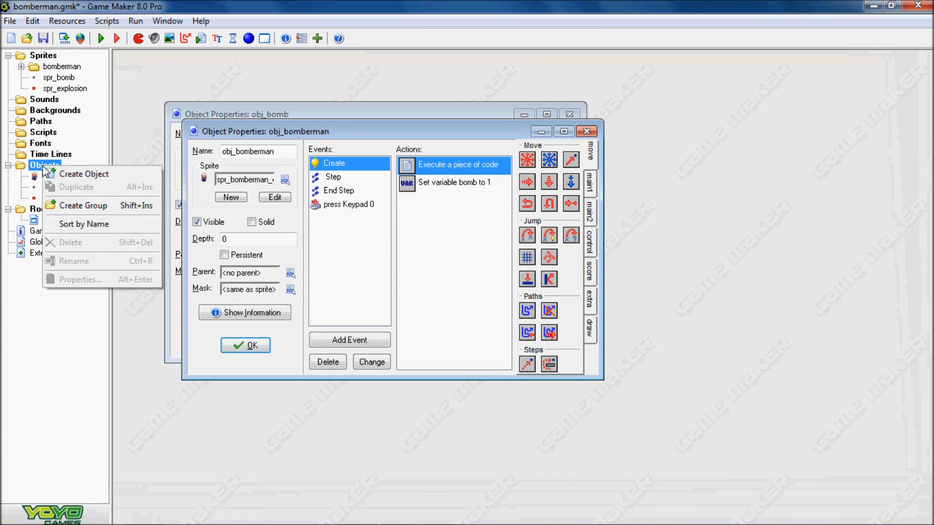
pyautogui.click(83, 174)
pyautogui.doubleClick(66, 88)
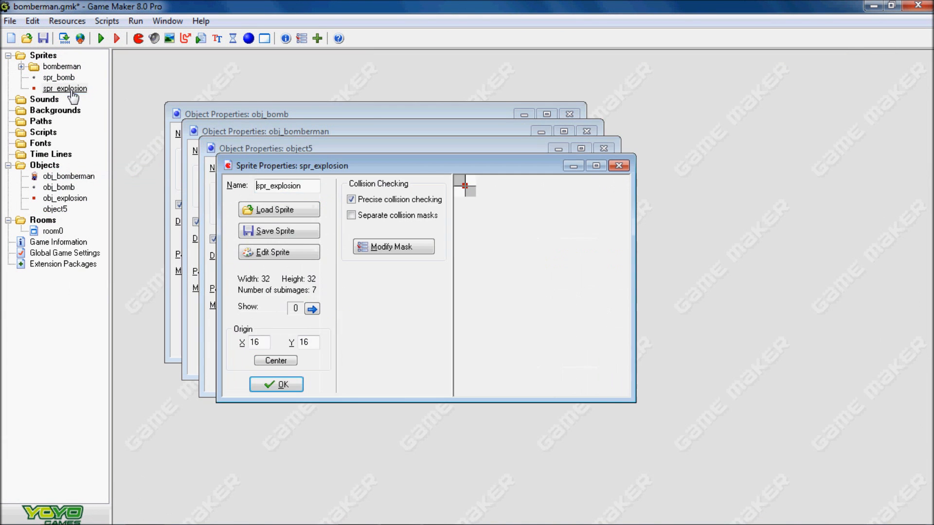
pyautogui.click(393, 246)
pyautogui.click(378, 362)
pyautogui.click(275, 385)
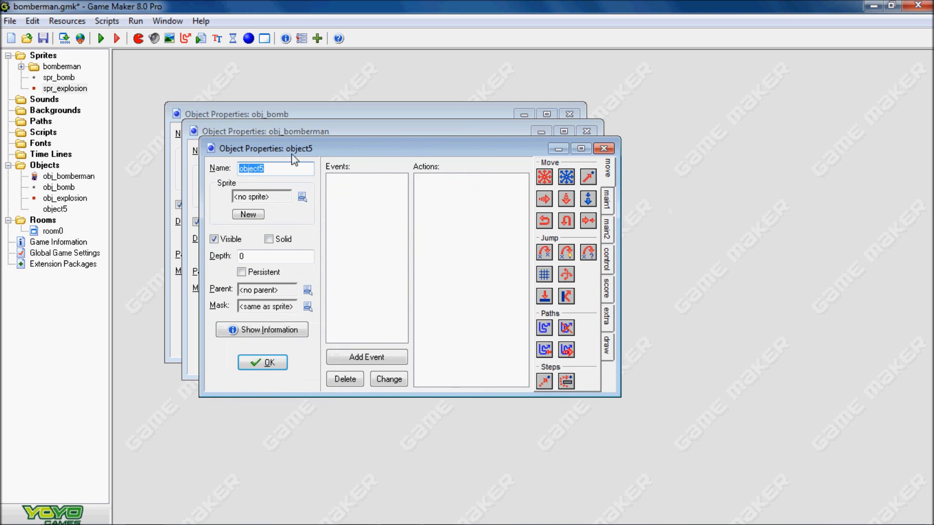
pyautogui.write('ob')
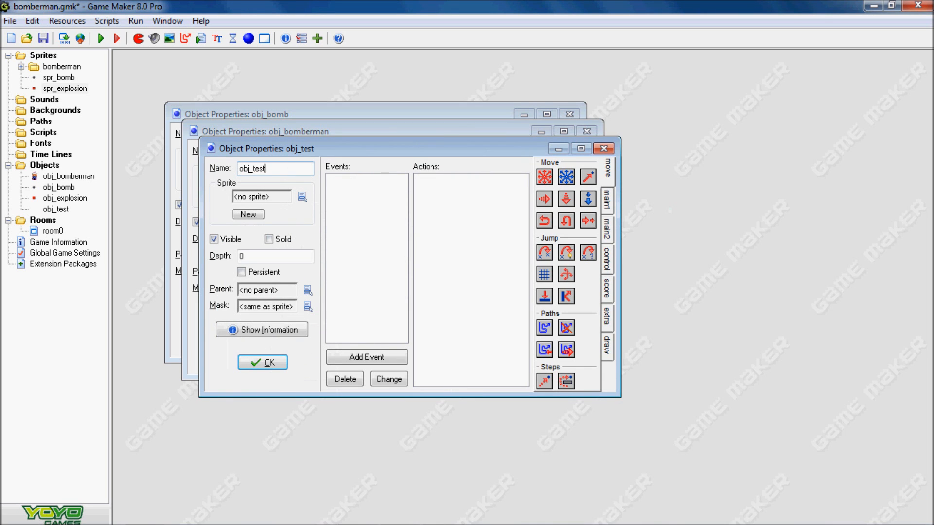
# - Make the new obj_test solid and give it a Draw event with a Draw Rectangle action
pyautogui.click(269, 239)
pyautogui.click(366, 357)
pyautogui.click(496, 258)
pyautogui.click(607, 257)
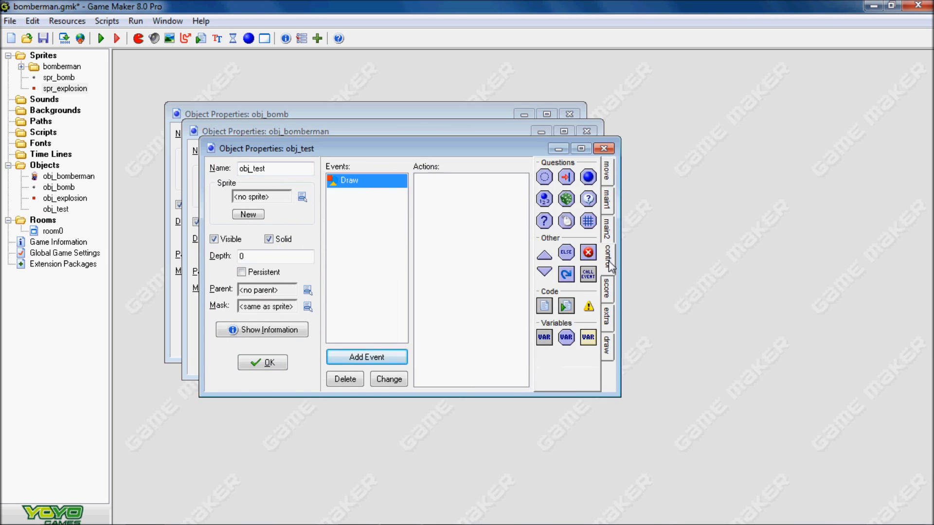
pyautogui.click(302, 197)
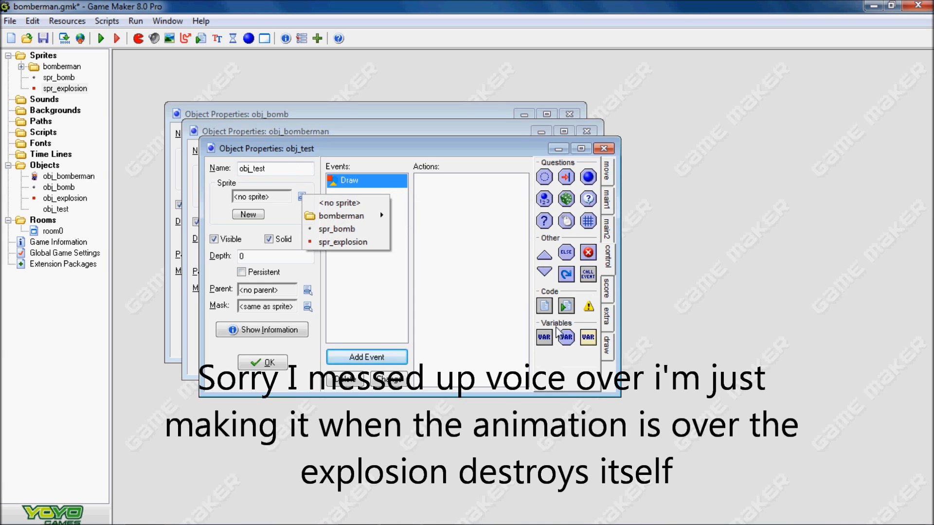
pyautogui.click(608, 343)
pyautogui.click(545, 221)
pyautogui.write('-16')
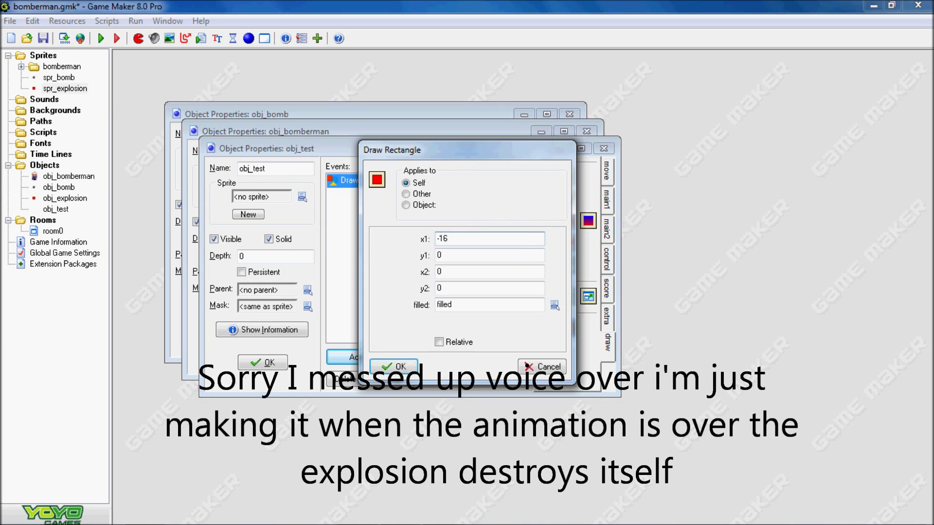
pyautogui.press('Tab')
pyautogui.press('Tab')
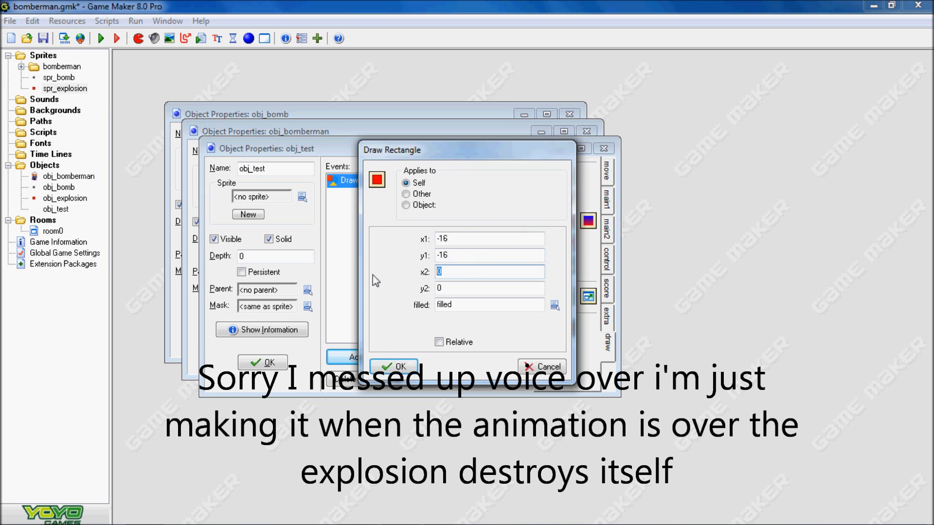
pyautogui.write('16')
pyautogui.press('Tab')
pyautogui.write('16')
pyautogui.press('Return')
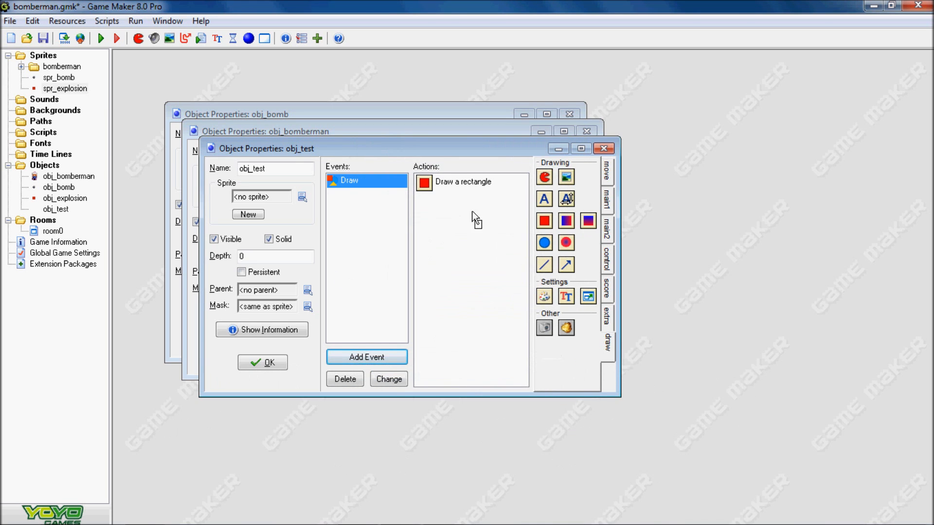
# - Add a Set Color action choosing dark blue to the Draw event
pyautogui.click(492, 235)
pyautogui.click(476, 171)
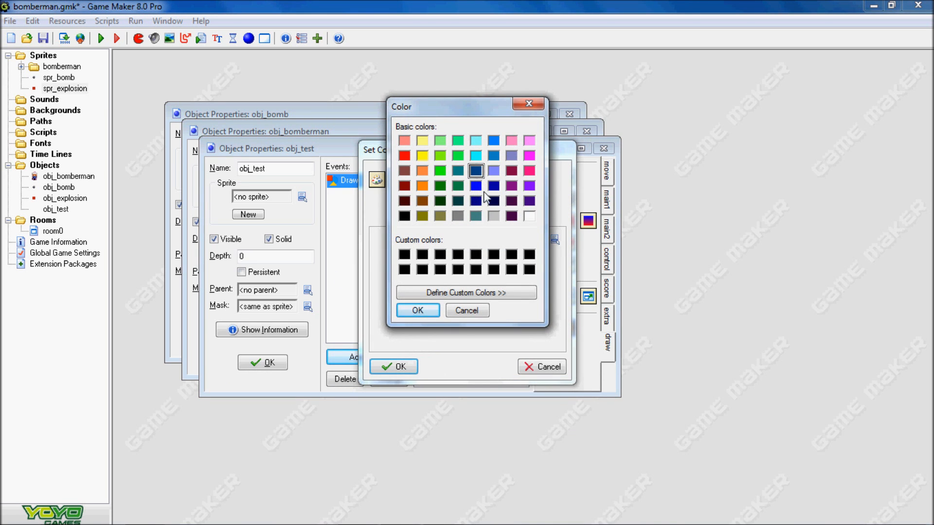
pyautogui.click(417, 310)
pyautogui.click(394, 367)
# - Close obj_test, glance at obj_bomberman's creation code and close its properties
pyautogui.click(175, 352)
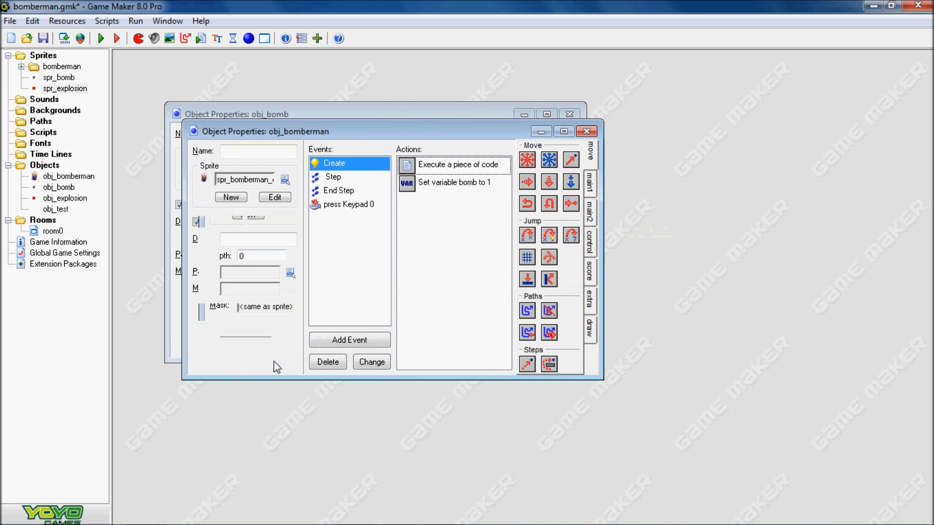
pyautogui.doubleClick(459, 162)
pyautogui.click(9, 23)
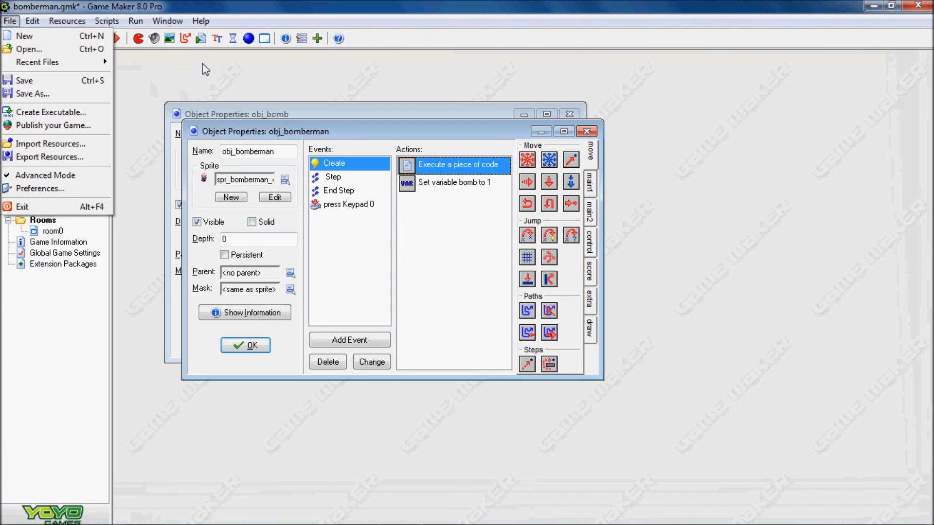
pyautogui.click(251, 348)
# - Give obj_explosion an Animation End event that destroys the instance, then open room0
pyautogui.doubleClick(64, 197)
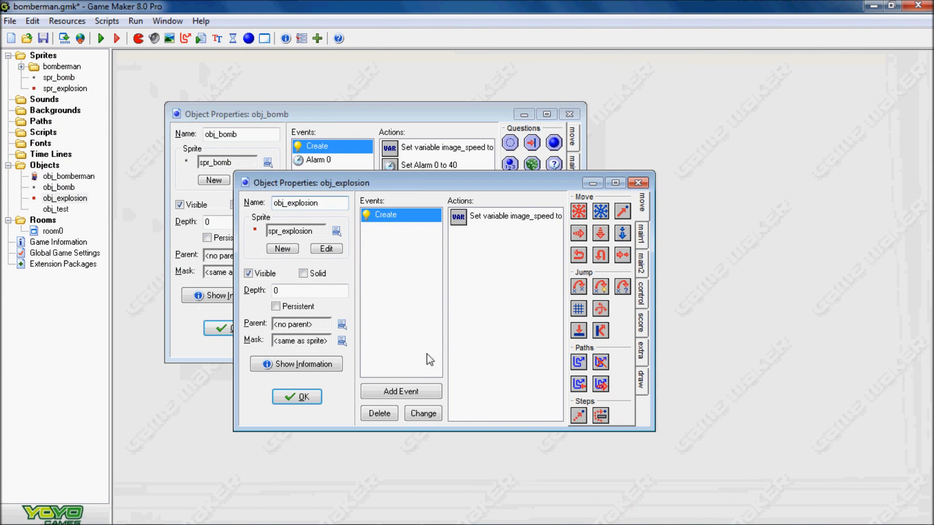
pyautogui.click(400, 392)
pyautogui.click(498, 222)
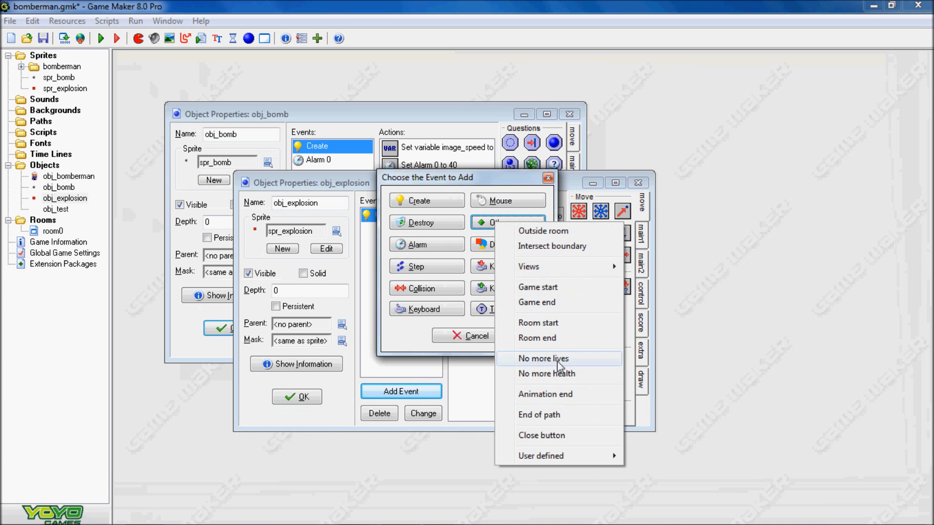
pyautogui.click(525, 395)
pyautogui.click(640, 235)
pyautogui.click(601, 233)
pyautogui.click(409, 360)
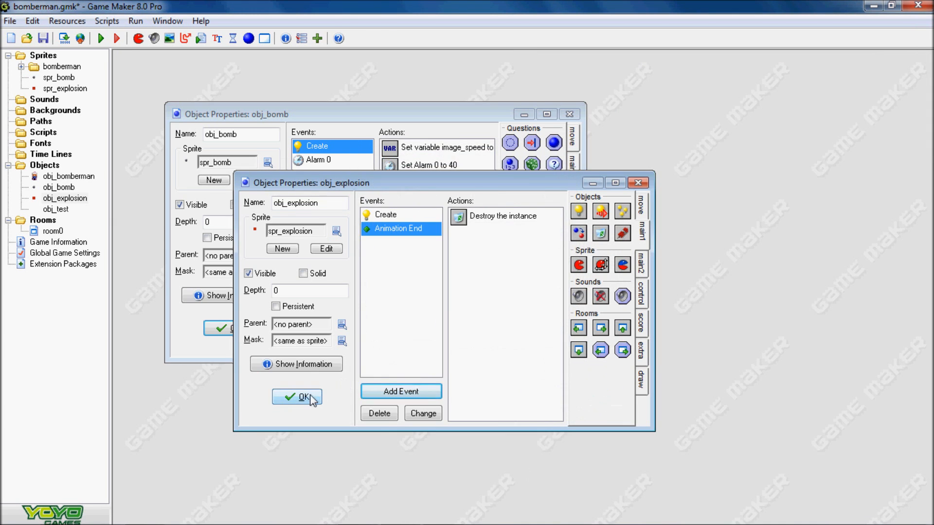
pyautogui.click(303, 397)
pyautogui.doubleClick(52, 230)
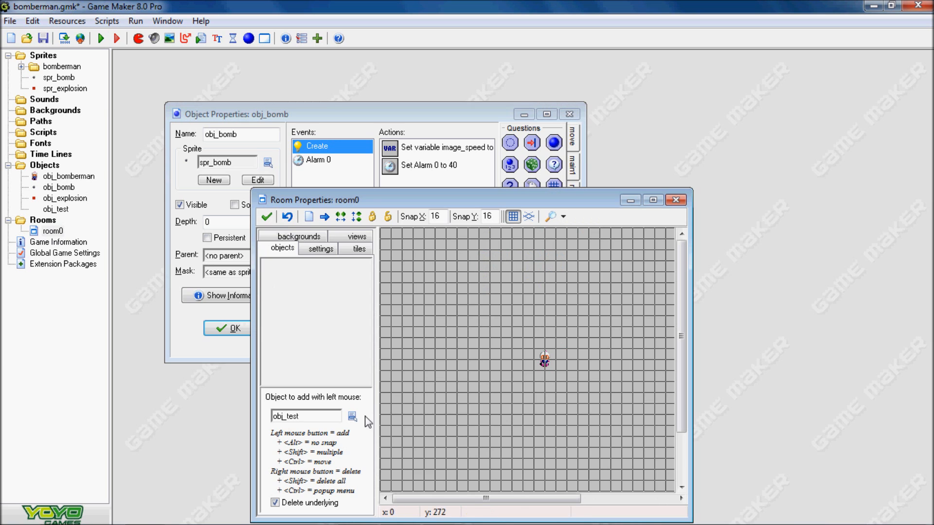
# - Choose obj_test in room0, place it beside the player, then remove it again
pyautogui.click(351, 416)
pyautogui.click(408, 464)
pyautogui.click(582, 365)
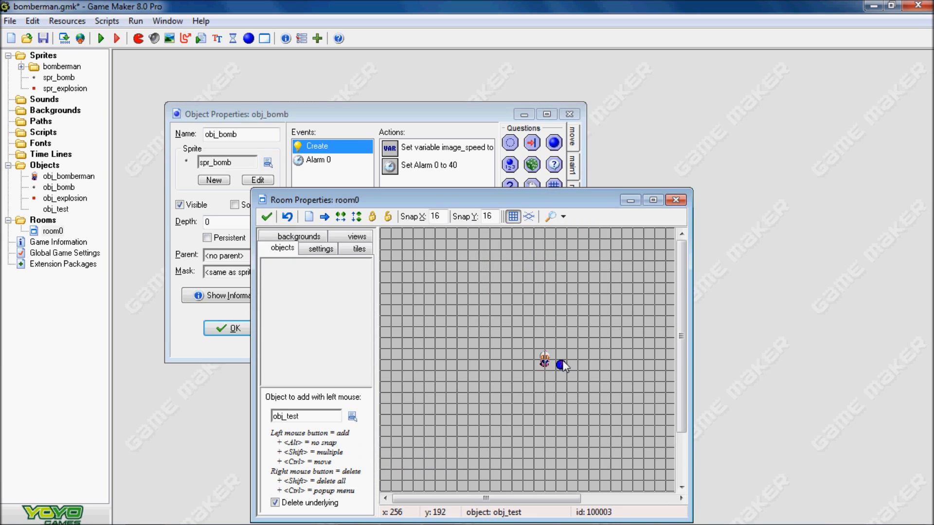
pyautogui.moveTo(562, 365); pyautogui.dragTo(584, 357)
pyautogui.rightClick(584, 356)
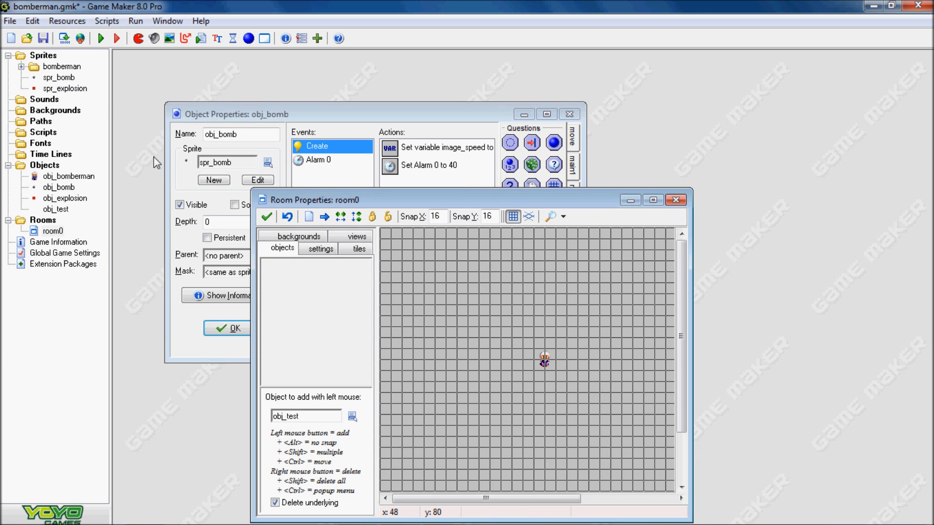
pyautogui.click(290, 117)
# - Check obj_test, place an instance a few cells right of the player and test-run the game
pyautogui.doubleClick(56, 209)
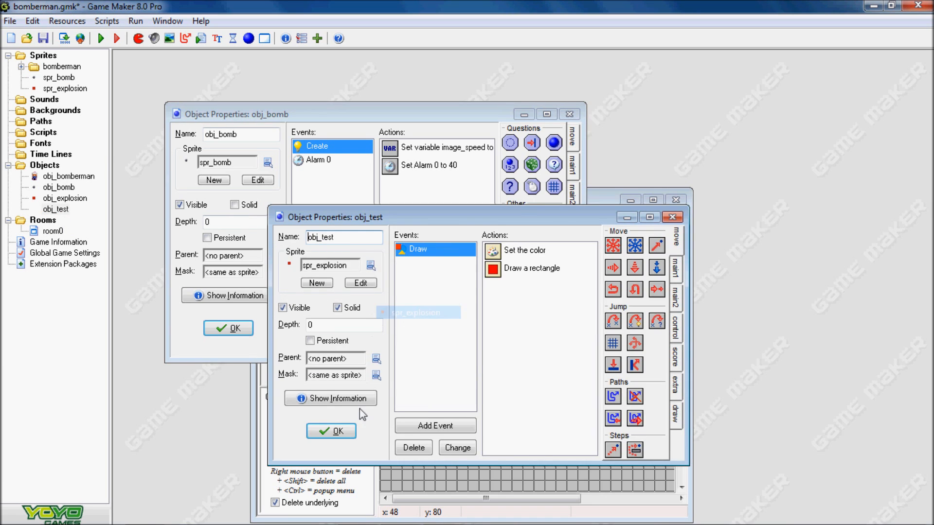
pyautogui.click(625, 212)
pyautogui.click(568, 363)
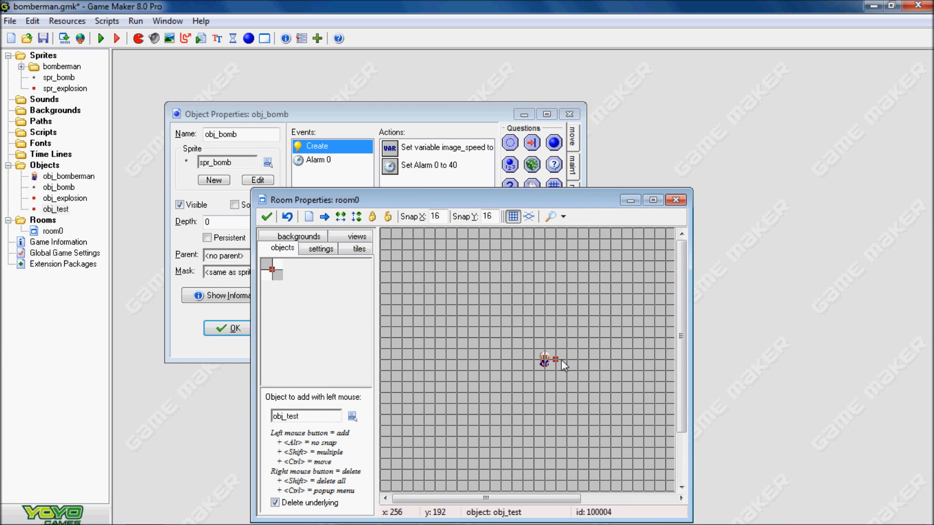
pyautogui.moveTo(572, 360); pyautogui.dragTo(589, 360)
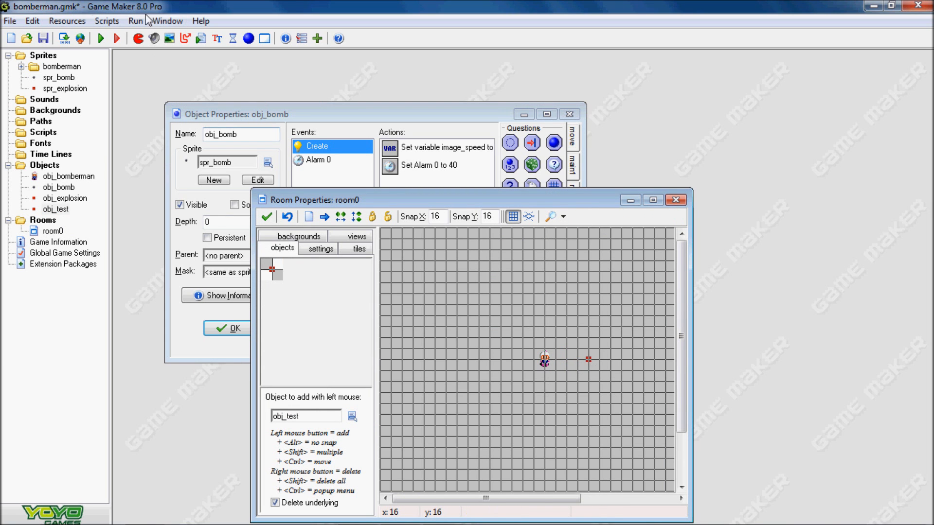
pyautogui.click(104, 42)
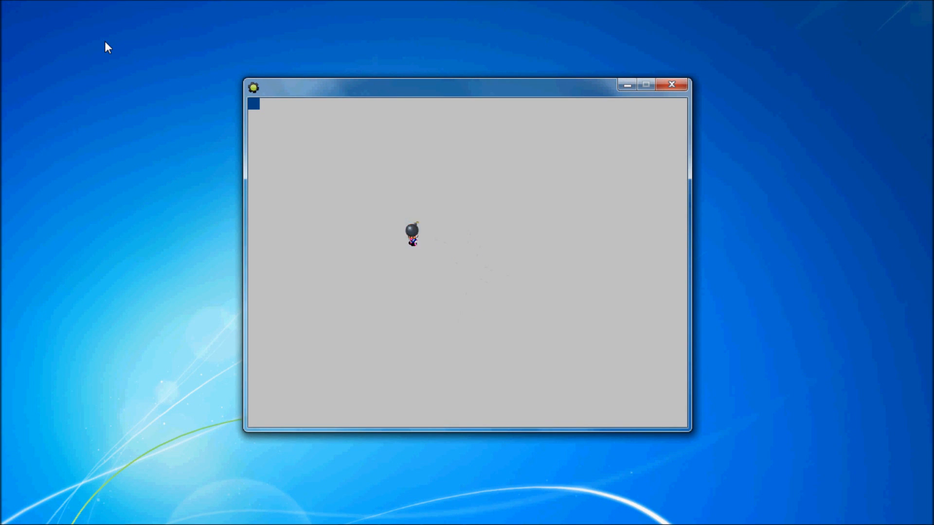
pyautogui.click(671, 86)
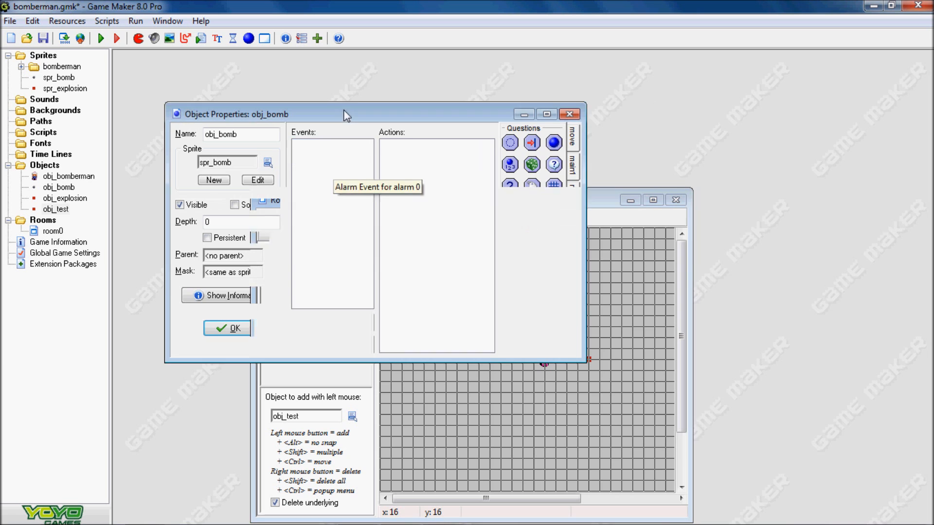
# - Recheck obj_test's rectangle settings, rerun, move the player and drop a bomb, then close
pyautogui.doubleClick(55, 209)
pyautogui.doubleClick(378, 114)
pyautogui.press('Escape')
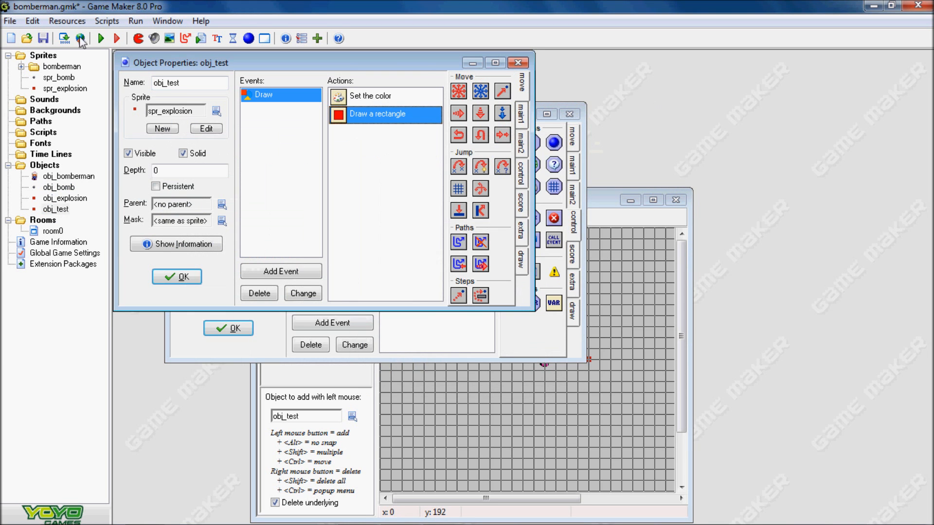
pyautogui.click(102, 38)
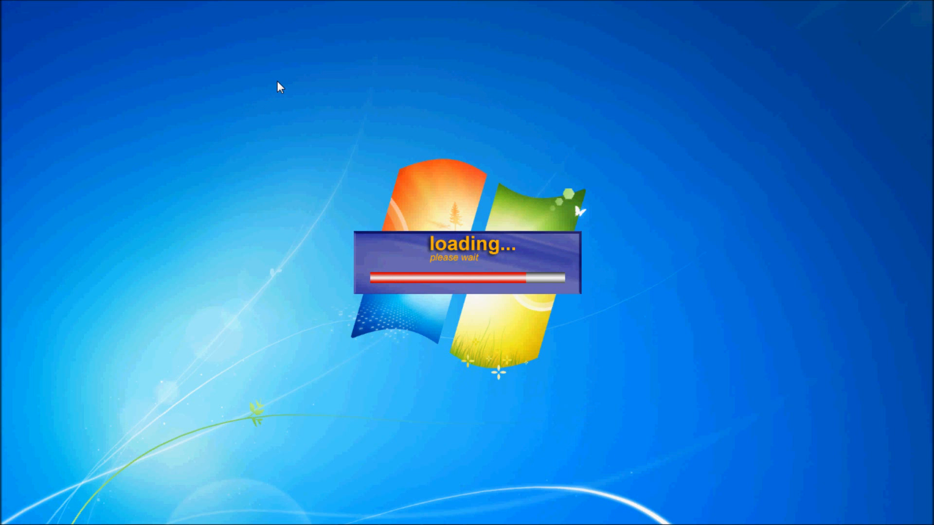
pyautogui.press('Up')
pyautogui.press('space')
pyautogui.press('Right')
pyautogui.press('Down')
pyautogui.press('Down')
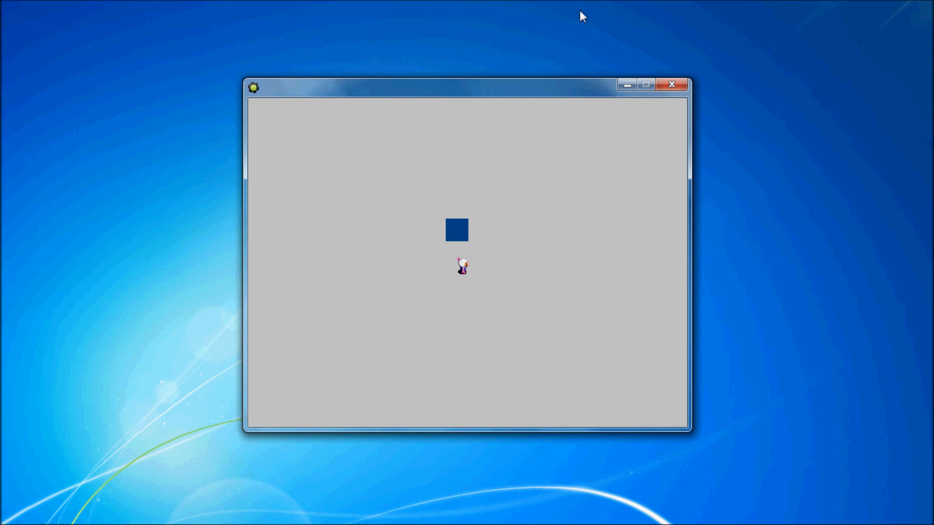
pyautogui.press('Escape')
pyautogui.click(168, 282)
# - Delete obj_test from the resource tree and move the room window aside
pyautogui.rightClick(57, 209)
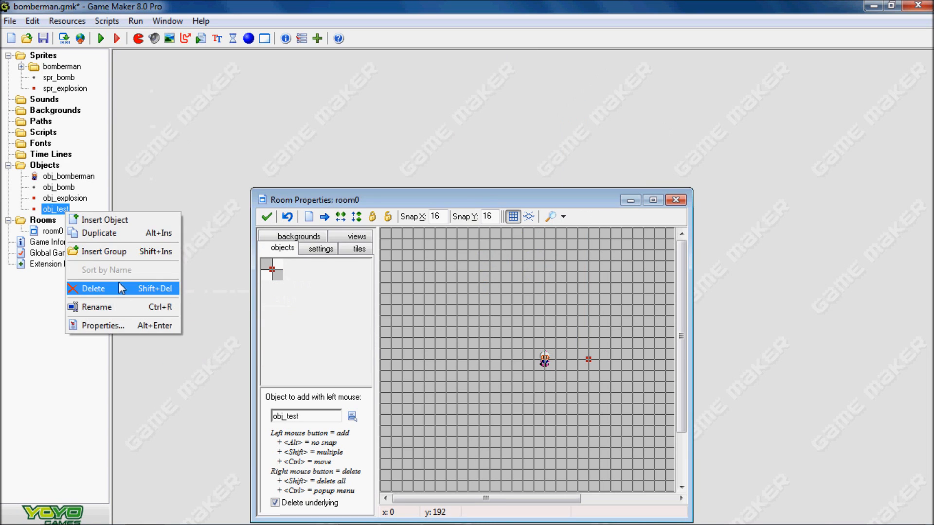
pyautogui.click(122, 289)
pyautogui.click(441, 287)
pyautogui.moveTo(365, 200); pyautogui.dragTo(354, 156)
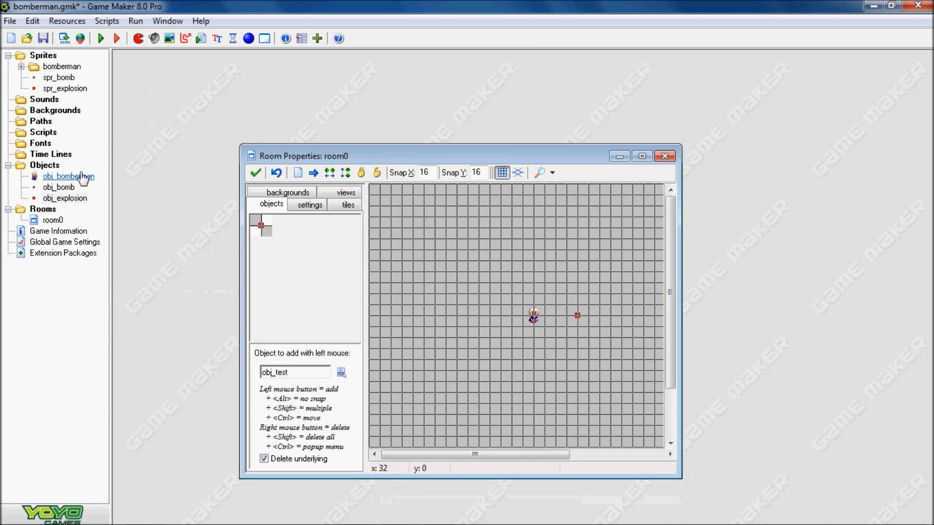
# - Give obj_bomberman a collision event with obj_explosion containing a Destroy Instance action
pyautogui.doubleClick(69, 177)
pyautogui.click(287, 139)
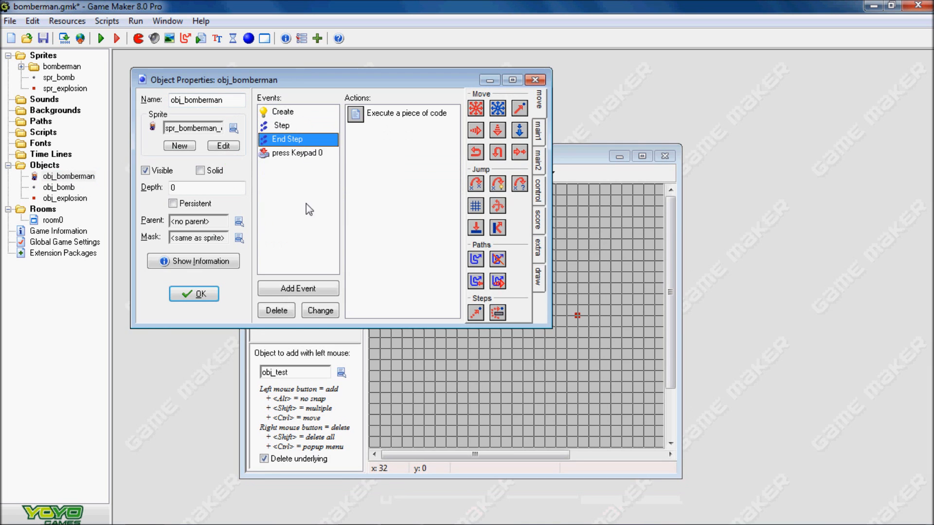
pyautogui.click(298, 289)
pyautogui.click(426, 288)
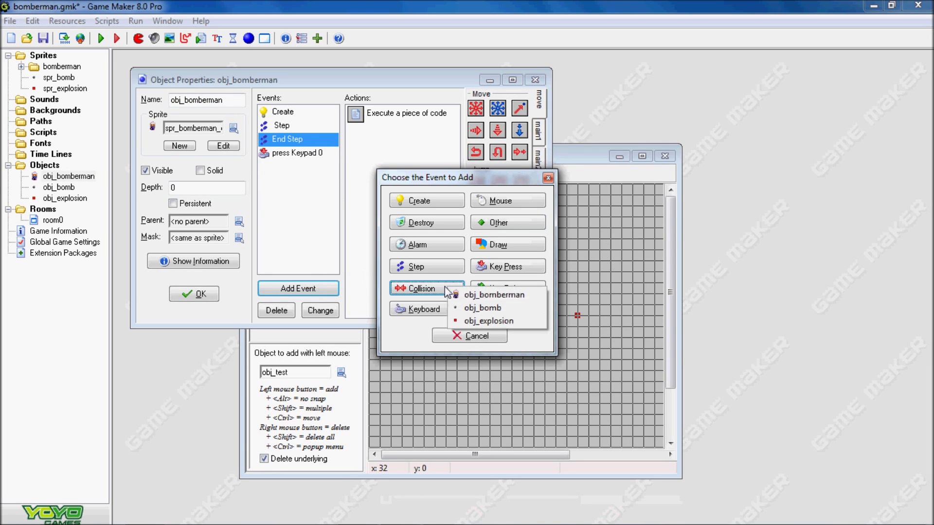
pyautogui.click(489, 321)
pyautogui.click(538, 131)
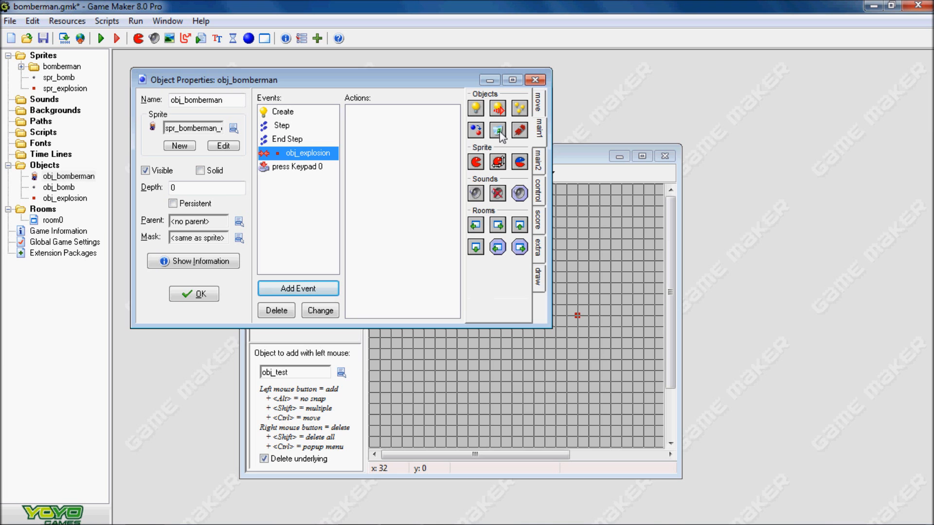
pyautogui.click(497, 130)
pyautogui.click(394, 366)
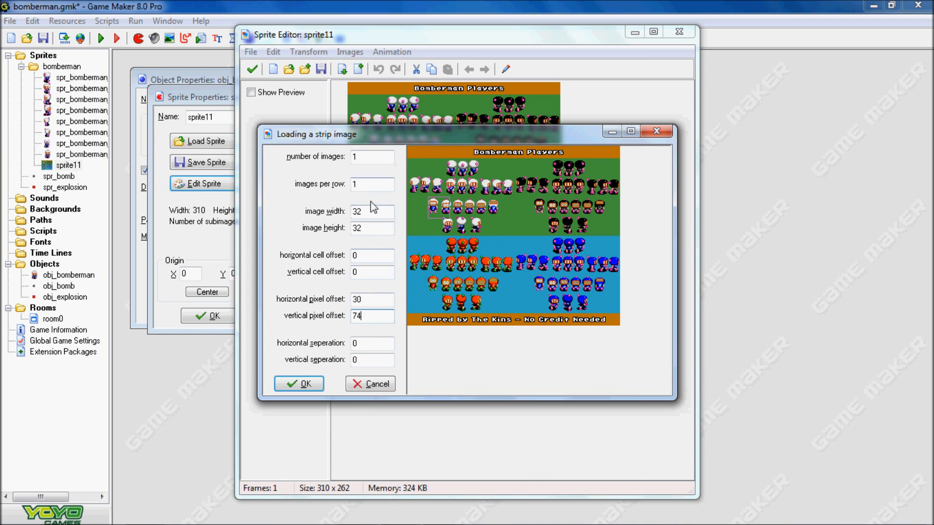
# - Set the strip's frame width and horizontal separation, then paint dark grey pixels on a frame's left edge
pyautogui.doubleClick(365, 211)
pyautogui.write('18')
pyautogui.write('25')
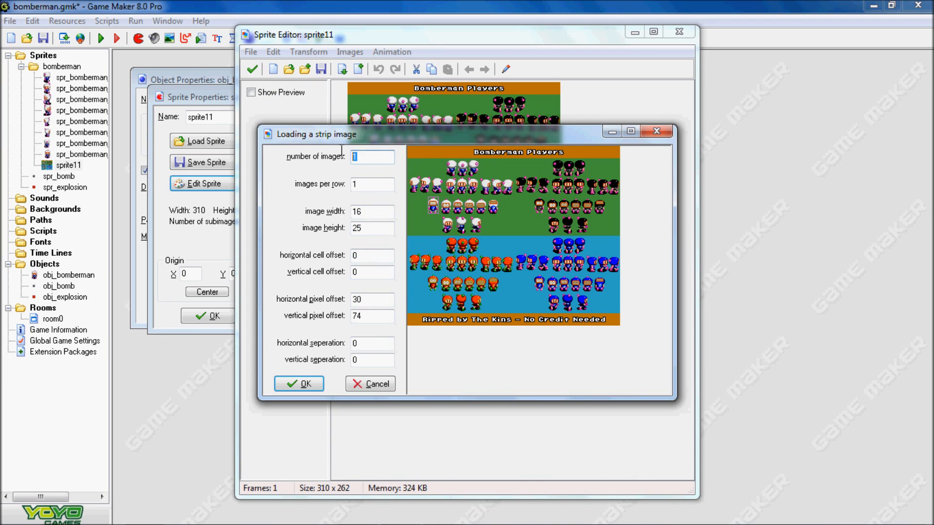
pyautogui.doubleClick(366, 343)
pyautogui.write('2')
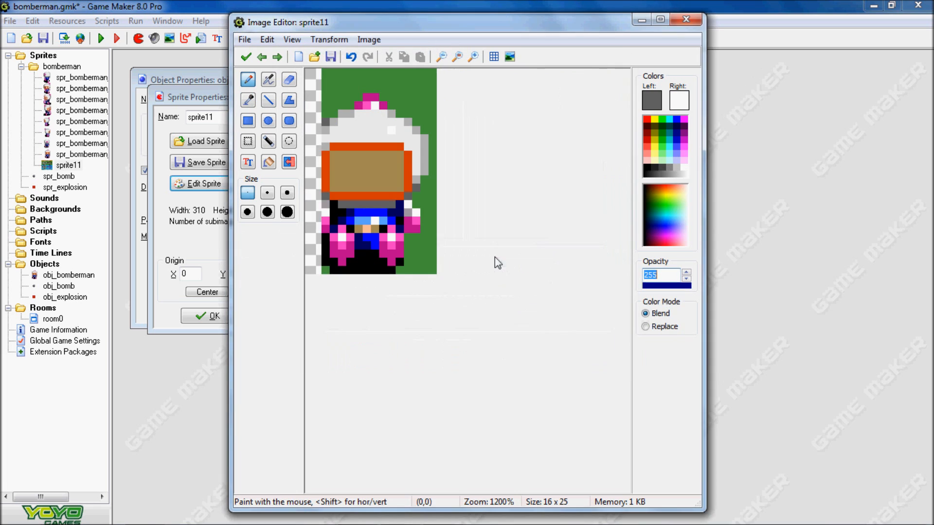
pyautogui.moveTo(316, 130); pyautogui.dragTo(315, 142)
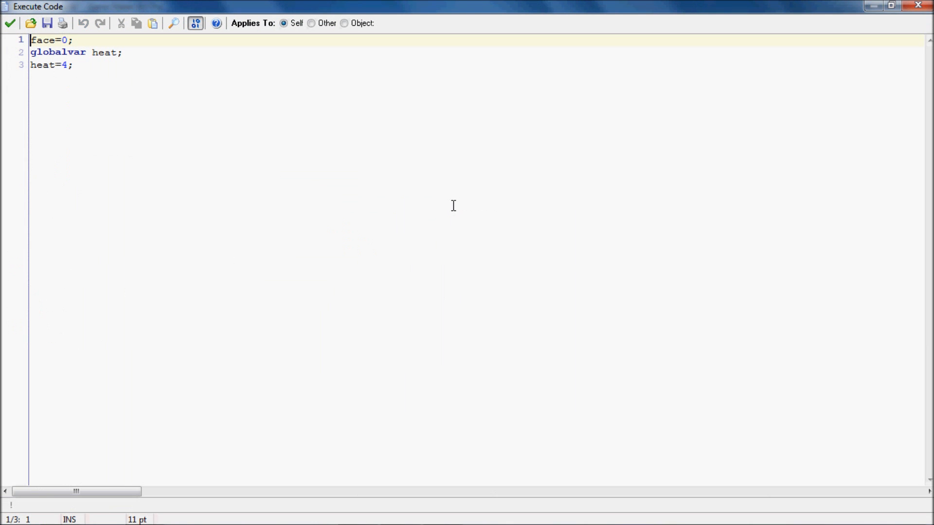
# - Add die=0 to the creation code and a Set Variable action die=1 in the explosion collision event
pyautogui.press('Return')
pyautogui.write('die=0')
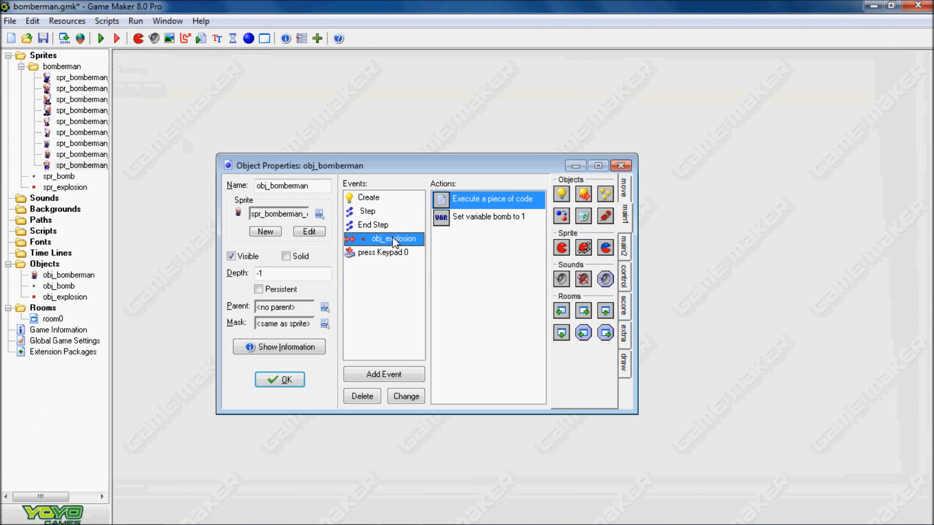
pyautogui.click(625, 281)
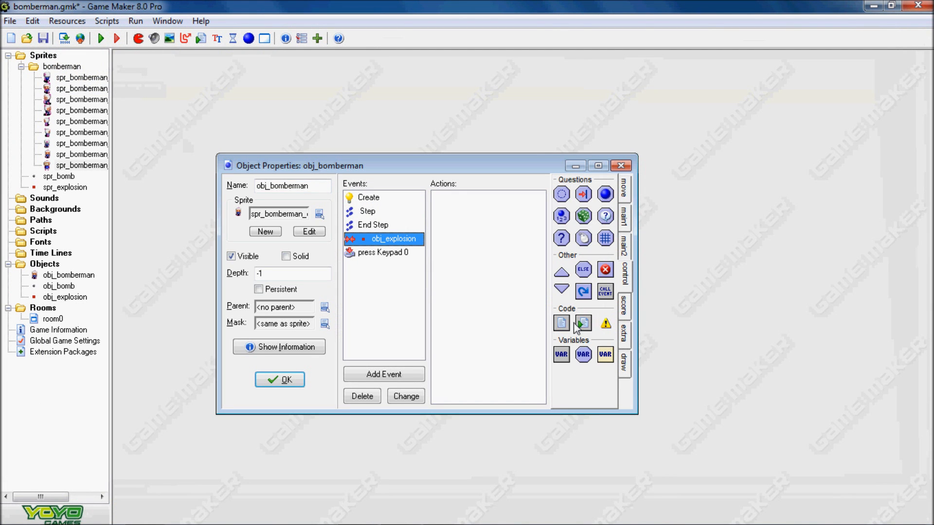
pyautogui.click(562, 355)
pyautogui.write('die')
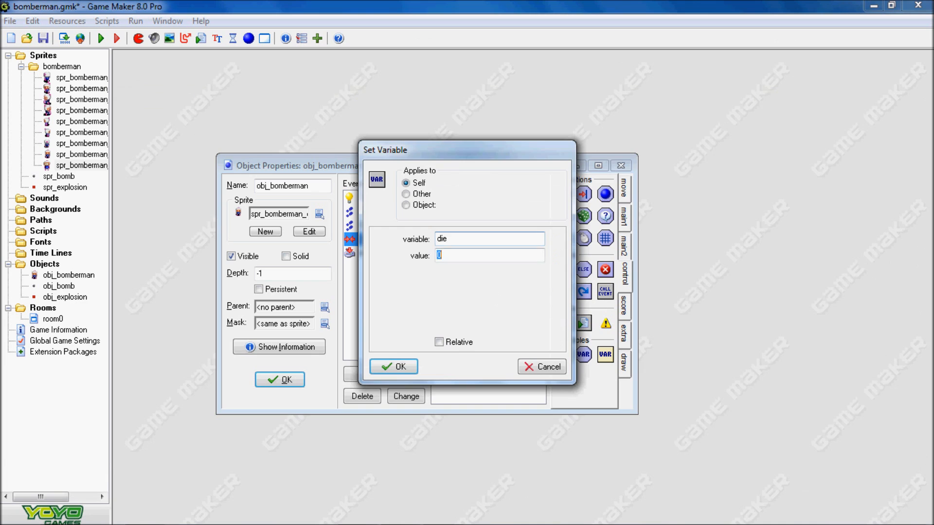
pyautogui.write('1')
pyautogui.press('Return')
pyautogui.click(394, 225)
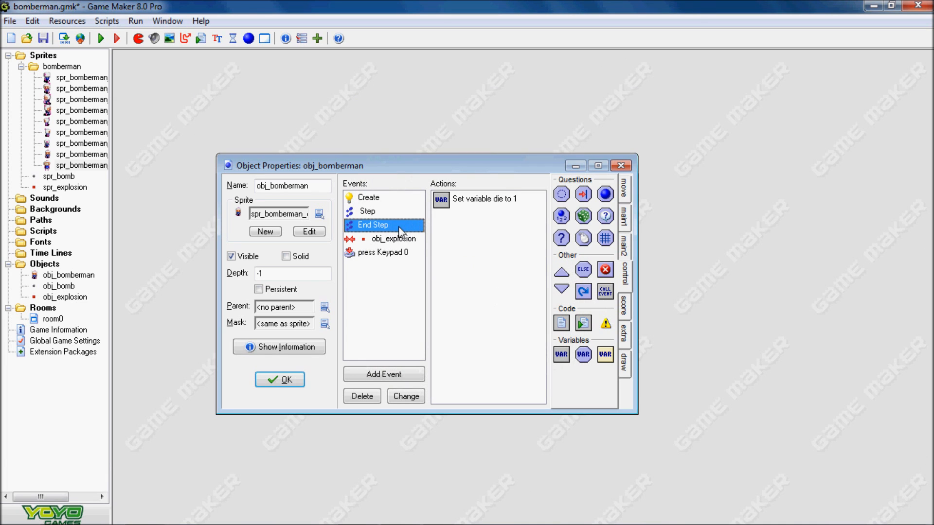
pyautogui.click(398, 212)
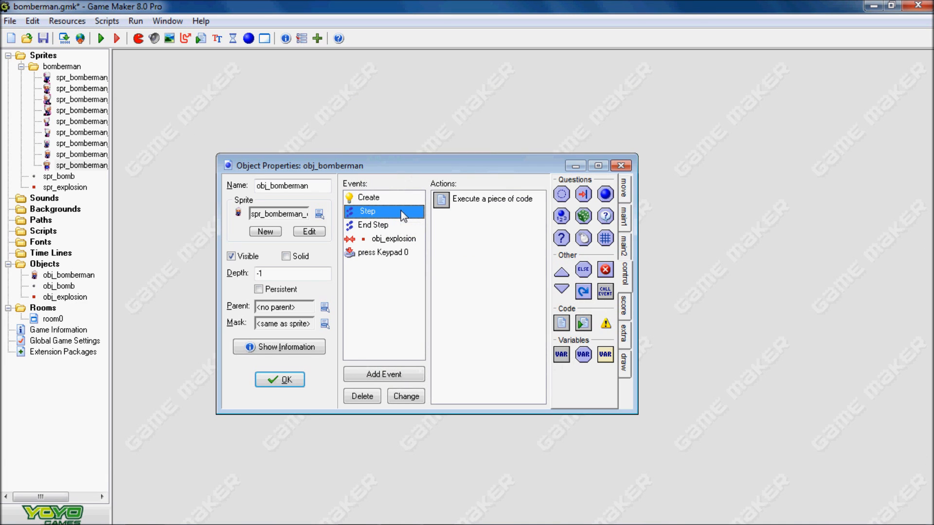
# - Wrap the Step event's movement code in an if die=0 block and copy the condition lines
pyautogui.doubleClick(485, 199)
pyautogui.write('if')
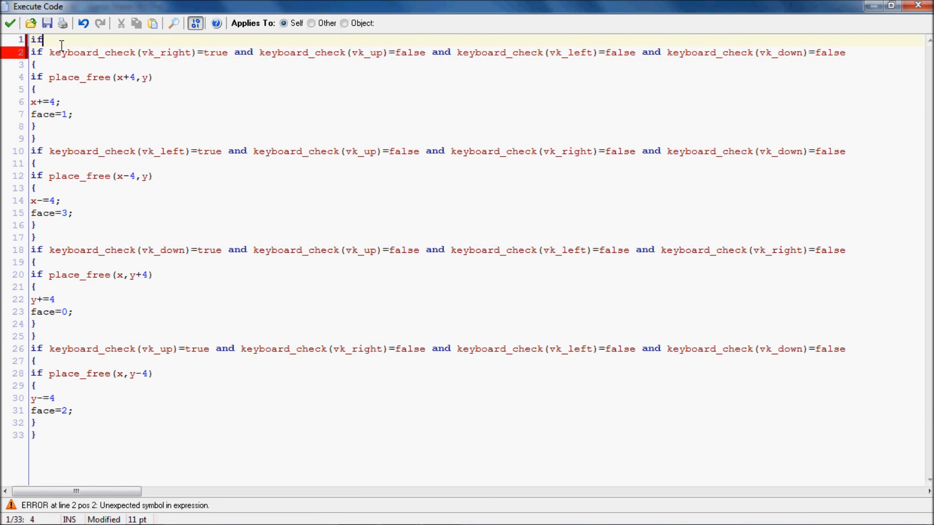
pyautogui.write(' die=0')
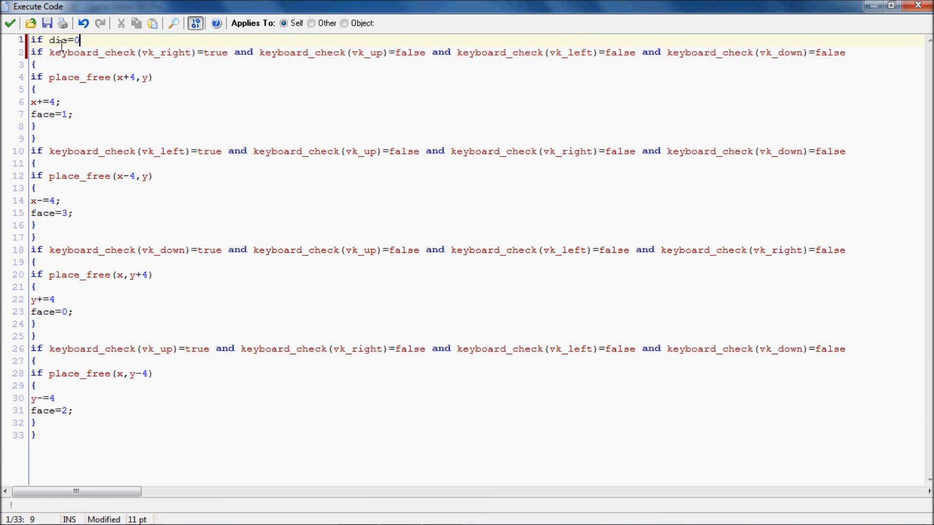
pyautogui.press('Return')
pyautogui.write('{')
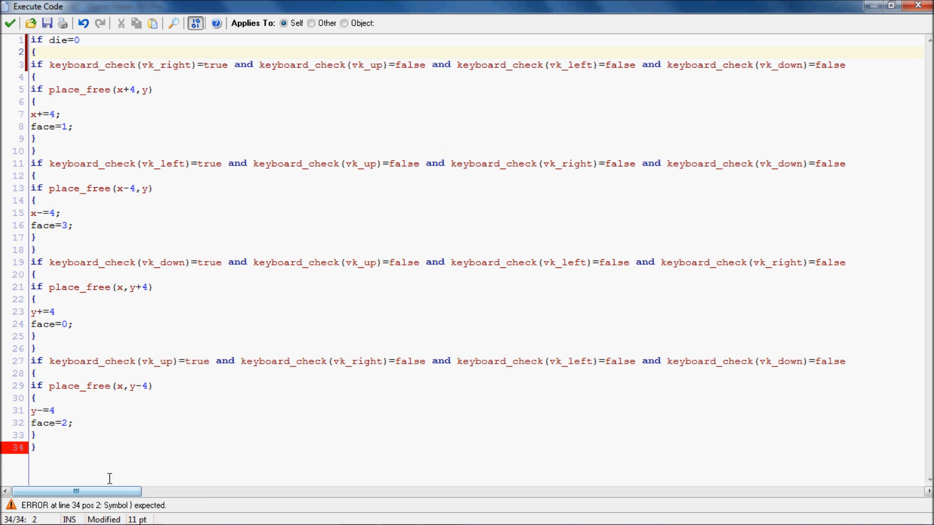
pyautogui.press('Return')
pyautogui.write('}')
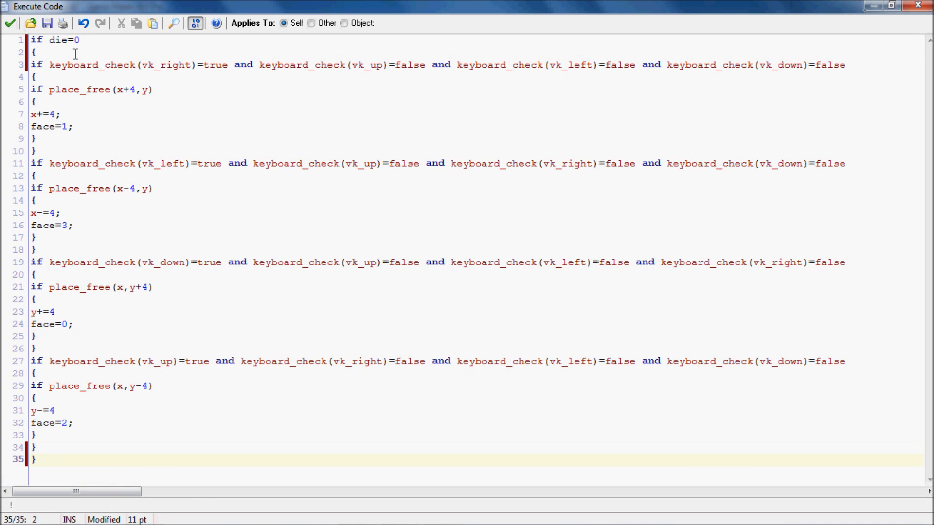
pyautogui.moveTo(37, 53); pyautogui.dragTo(5, 5)
pyautogui.click(11, 24)
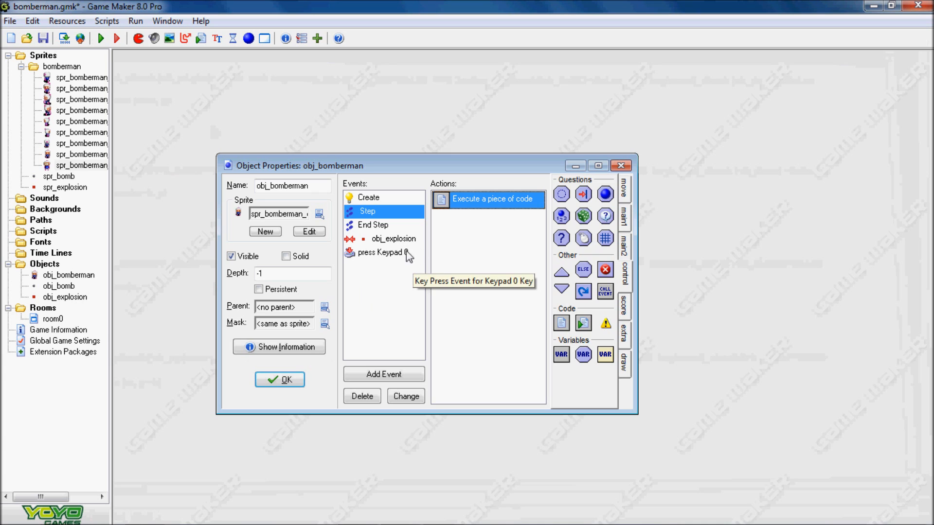
# - Paste the if die=0 block around the End Step sprite code and save it
pyautogui.click(361, 197)
pyautogui.doubleClick(475, 200)
pyautogui.press('Return')
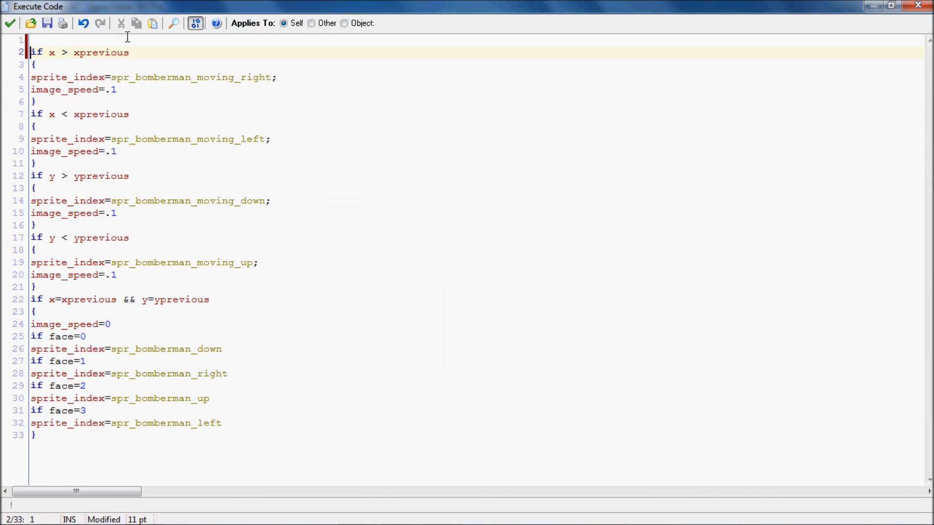
pyautogui.write('if die=0 {')
pyautogui.click(112, 451)
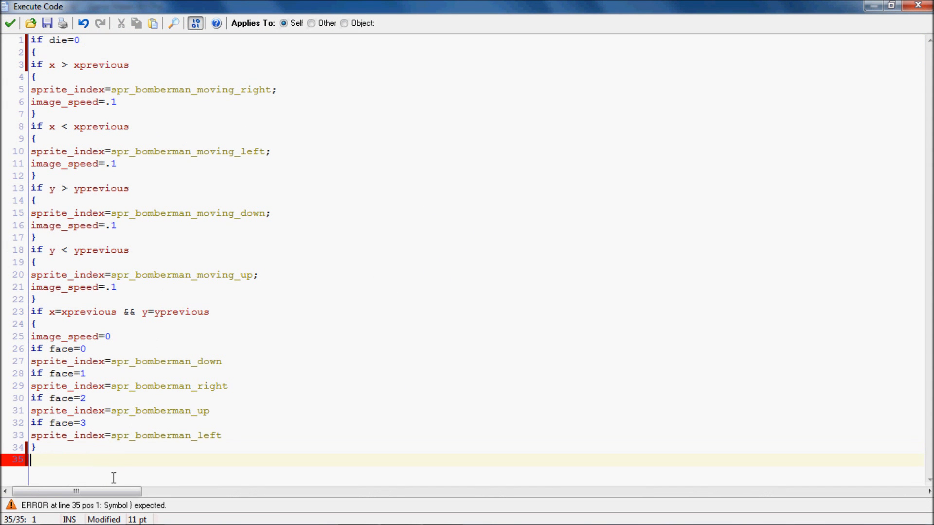
pyautogui.write('if die=0 {')
pyautogui.moveTo(44, 474)
pyautogui.mouseDown()
pyautogui.moveTo(4, 453)
pyautogui.moveTo(8, 471)
pyautogui.mouseUp()
pyautogui.write('}')
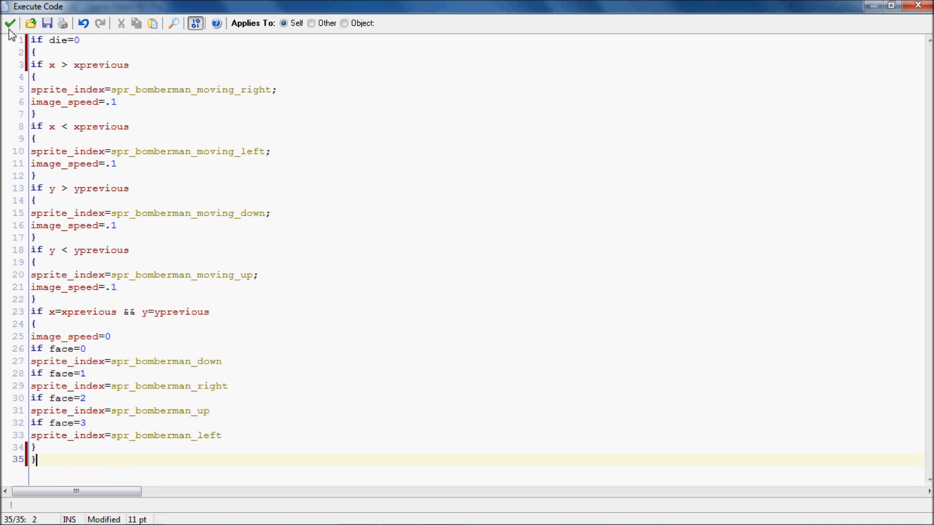
pyautogui.click(10, 23)
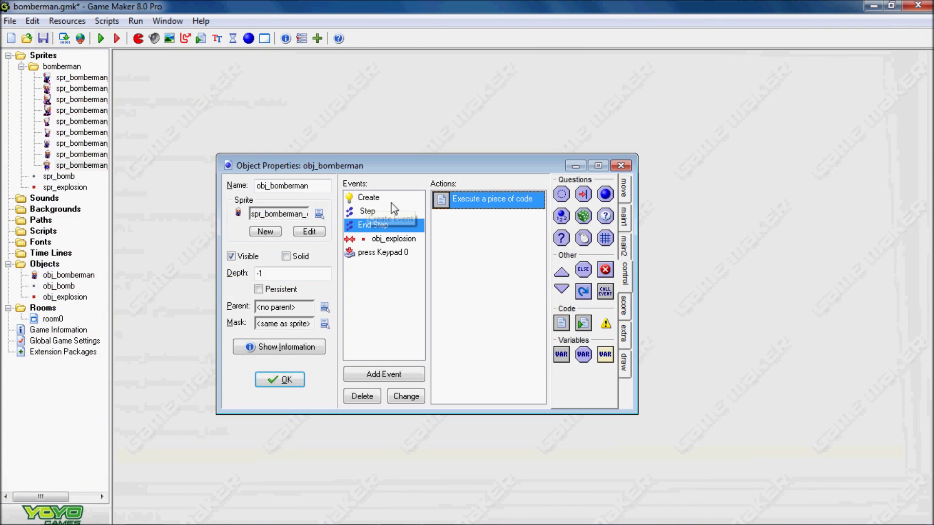
# - In the Keypad 0 event, test die equal to 0 with Start/End Block around the bomb actions
pyautogui.click(407, 257)
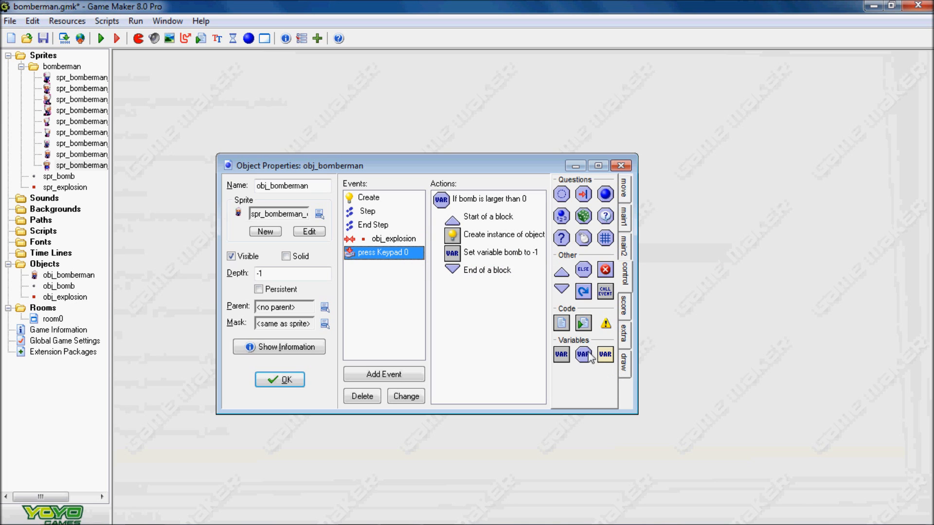
pyautogui.moveTo(583, 354); pyautogui.dragTo(487, 211)
pyautogui.write('die')
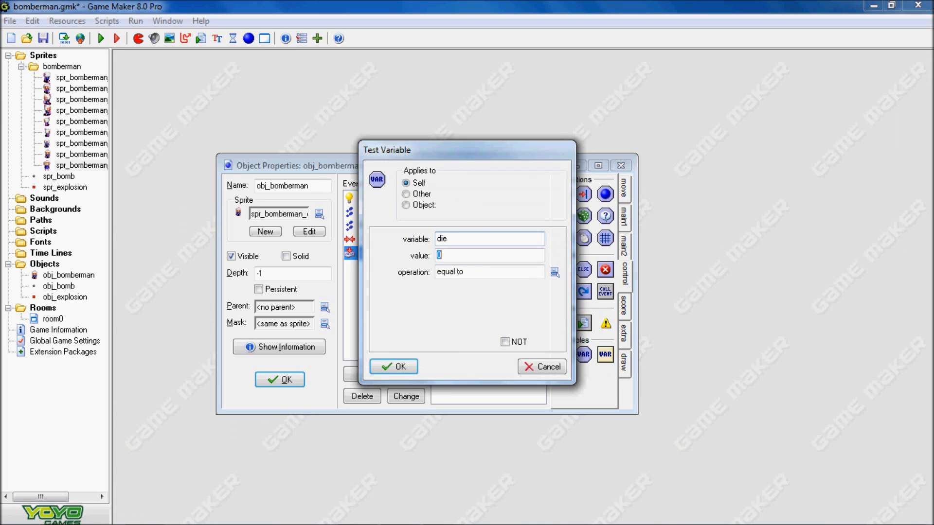
pyautogui.press('Return')
pyautogui.rightClick(562, 275)
pyautogui.rightClick(562, 290)
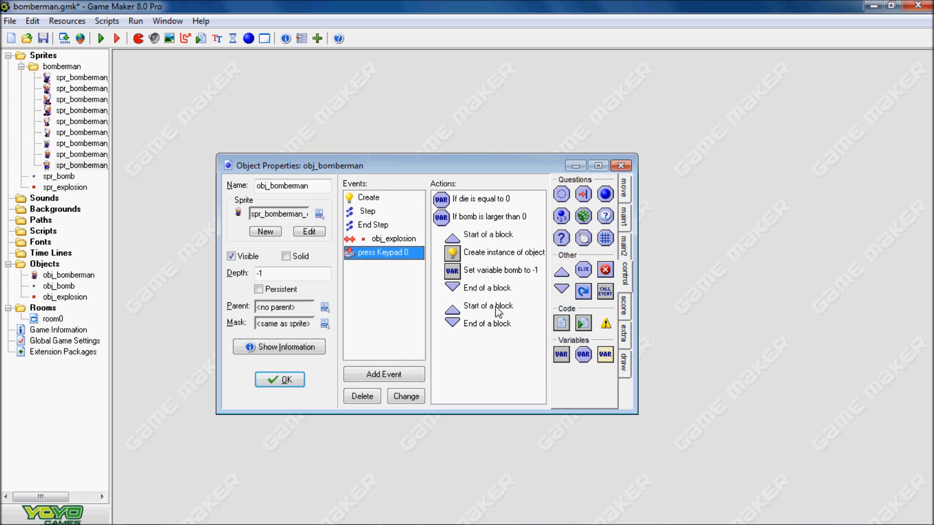
pyautogui.click(487, 307)
pyautogui.moveTo(488, 307); pyautogui.dragTo(481, 216)
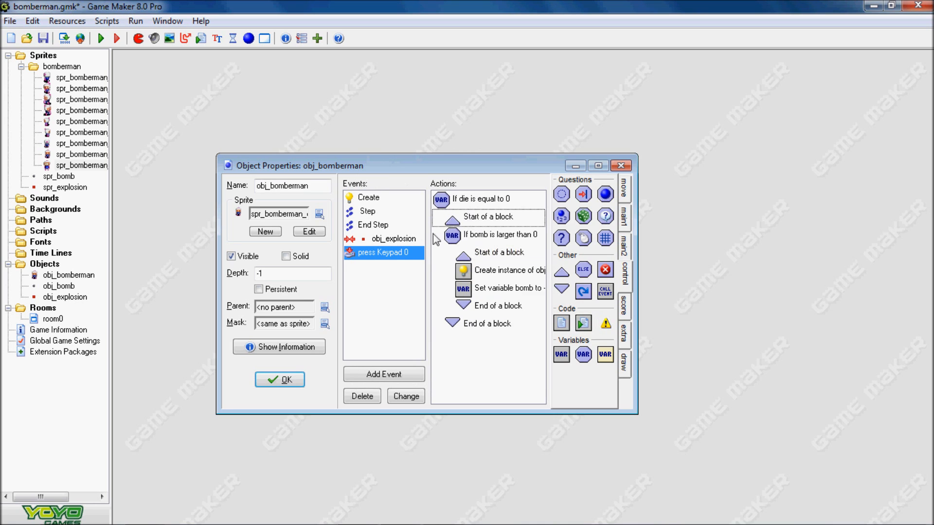
# - In the obj_explosion collision, add Change Sprite to spr_bomberman_die at speed .5
pyautogui.click(393, 239)
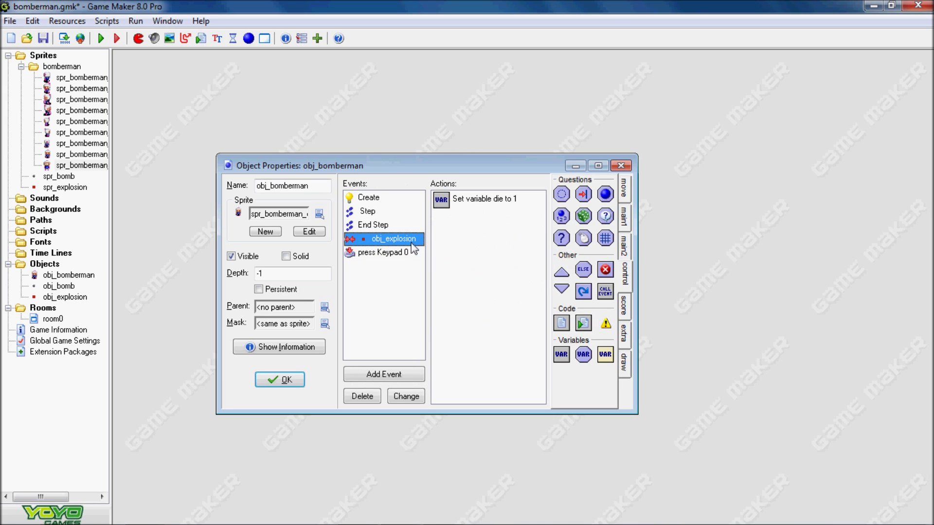
pyautogui.click(624, 219)
pyautogui.moveTo(470, 260); pyautogui.dragTo(469, 259)
pyautogui.click(511, 239)
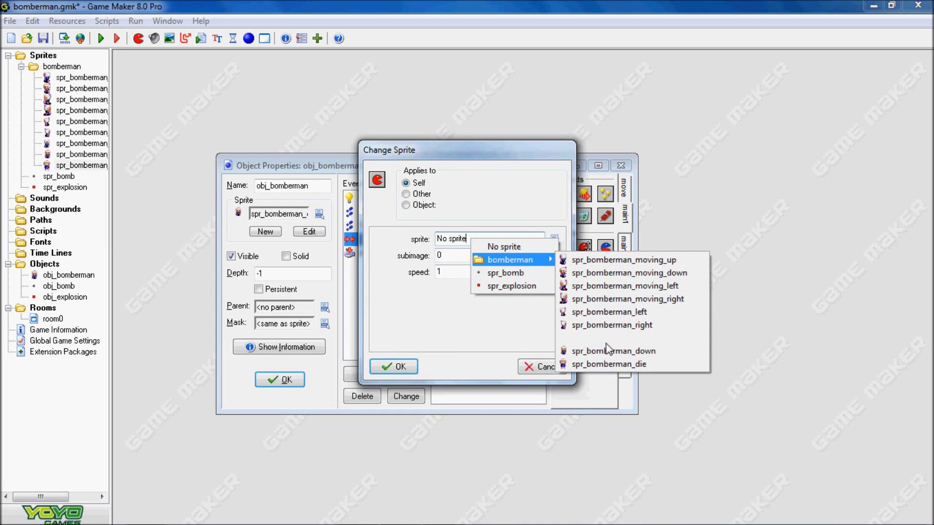
pyautogui.moveTo(510, 260)
pyautogui.click(622, 364)
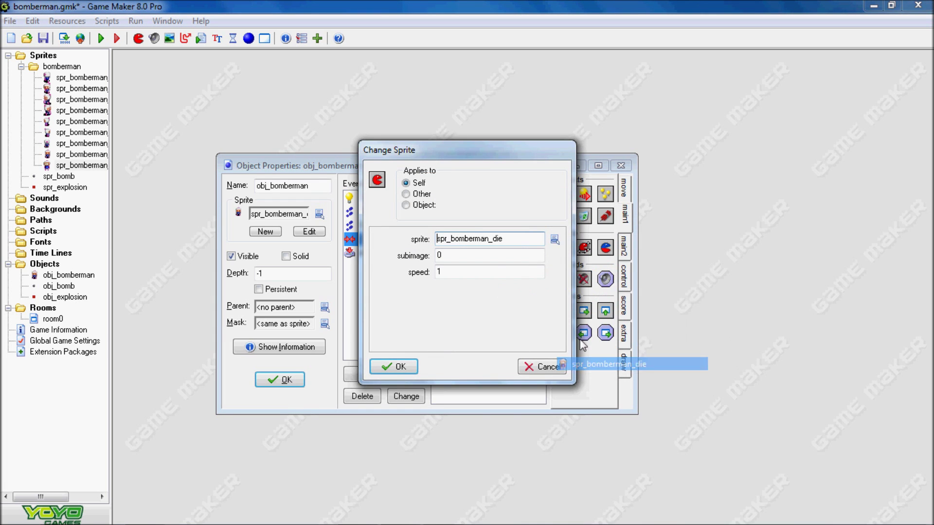
pyautogui.doubleClick(446, 271)
pyautogui.click(392, 366)
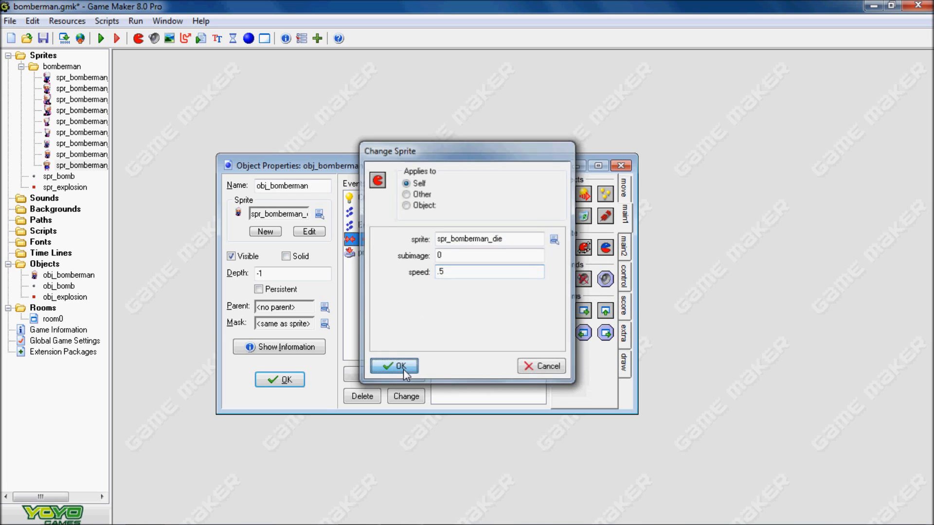
# - Add an Animation End event to obj_bomberman with an Execute Code action
pyautogui.click(384, 374)
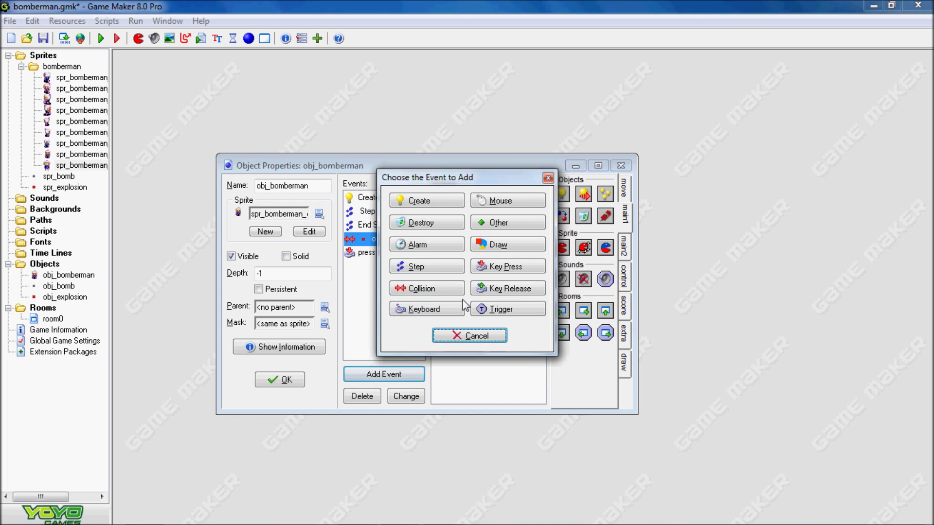
pyautogui.click(498, 223)
pyautogui.click(556, 381)
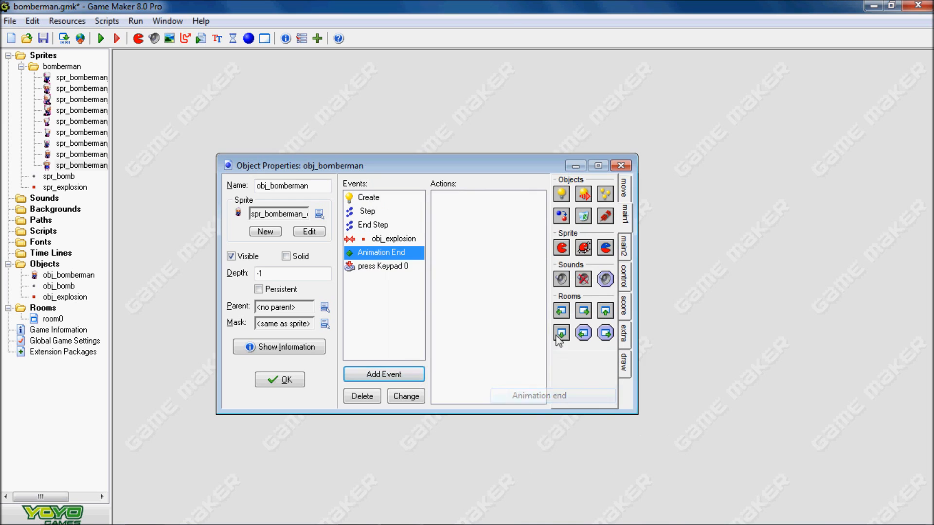
pyautogui.click(626, 280)
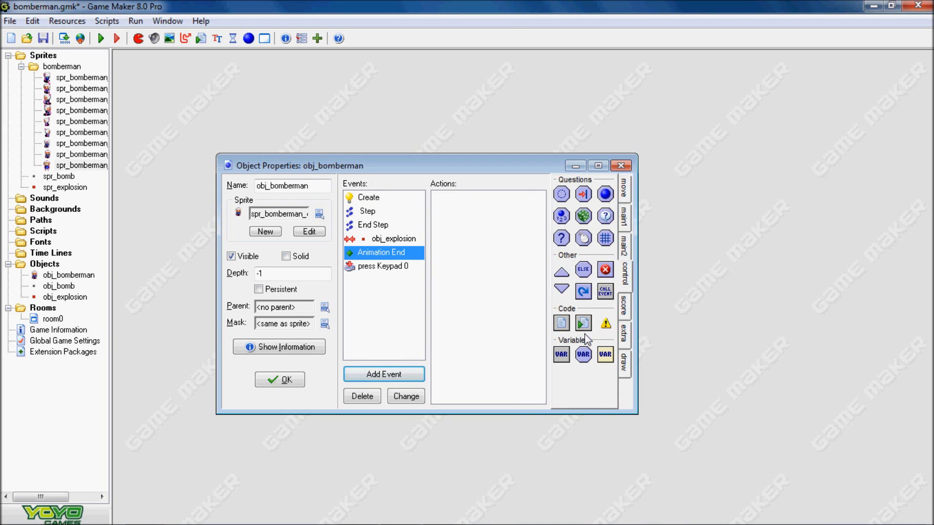
pyautogui.moveTo(583, 323); pyautogui.dragTo(488, 292)
pyautogui.write('if ps')
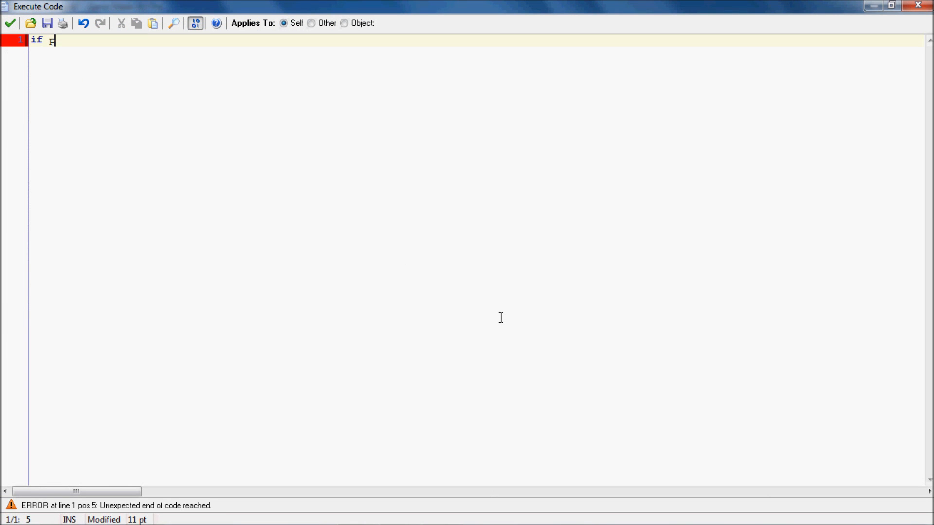
# - Write if die=1 instance_destroy() in the code, save the project and test-run it
pyautogui.press('BackSpace')
pyautogui.write('die=1')
pyautogui.press('Return')
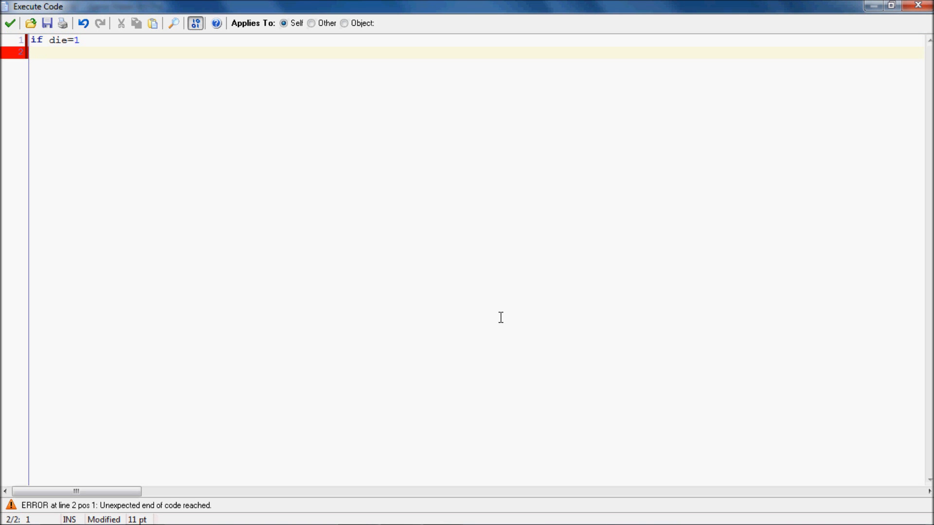
pyautogui.write('instance_dest')
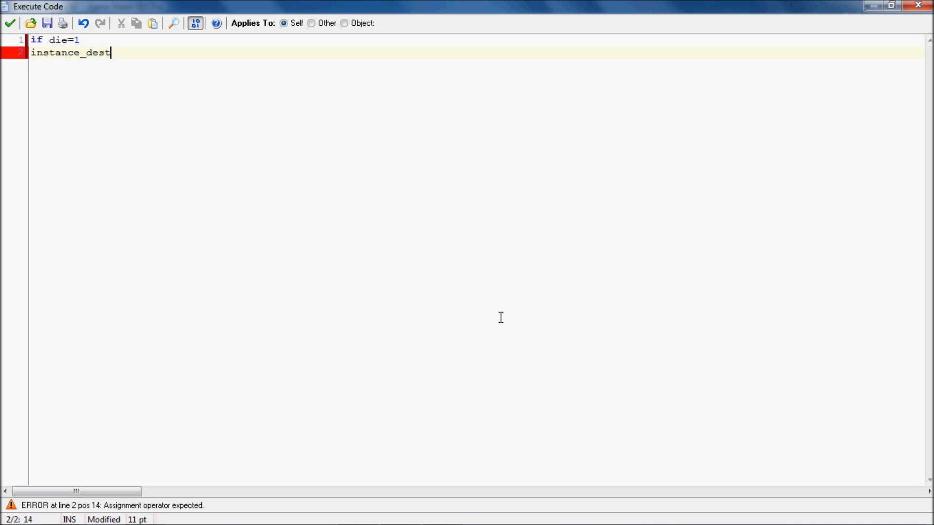
pyautogui.write('roy()')
pyautogui.click(10, 23)
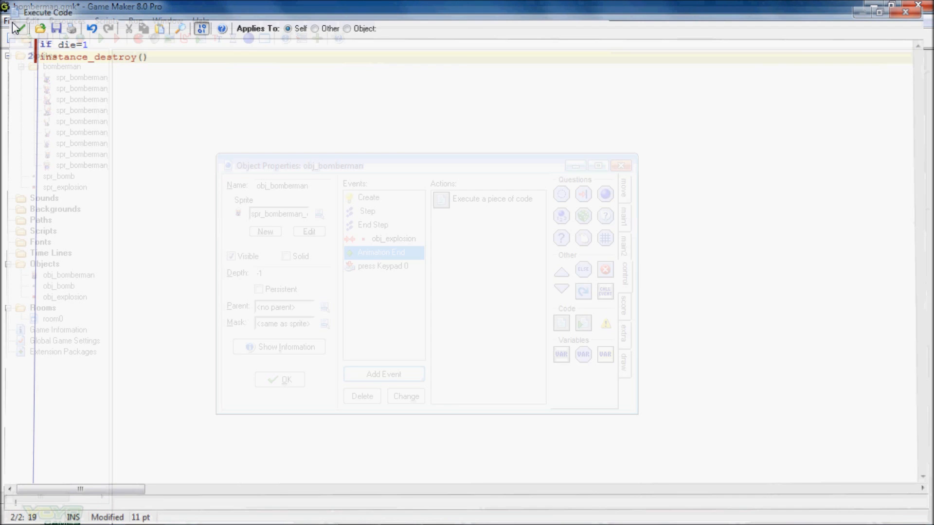
pyautogui.hotkey('ctrl', 's')
pyautogui.click(108, 43)
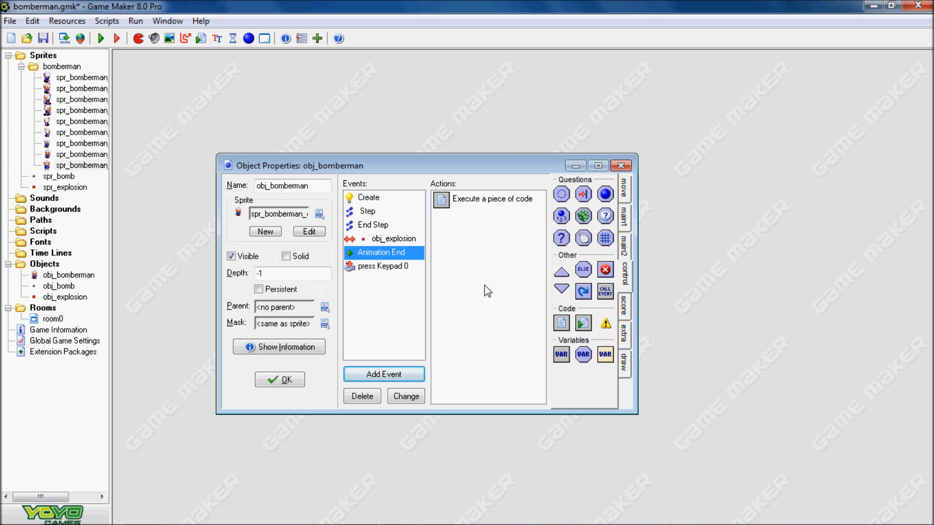
# - Close the obj_bomberman Object Properties with OK
pyautogui.click(284, 379)
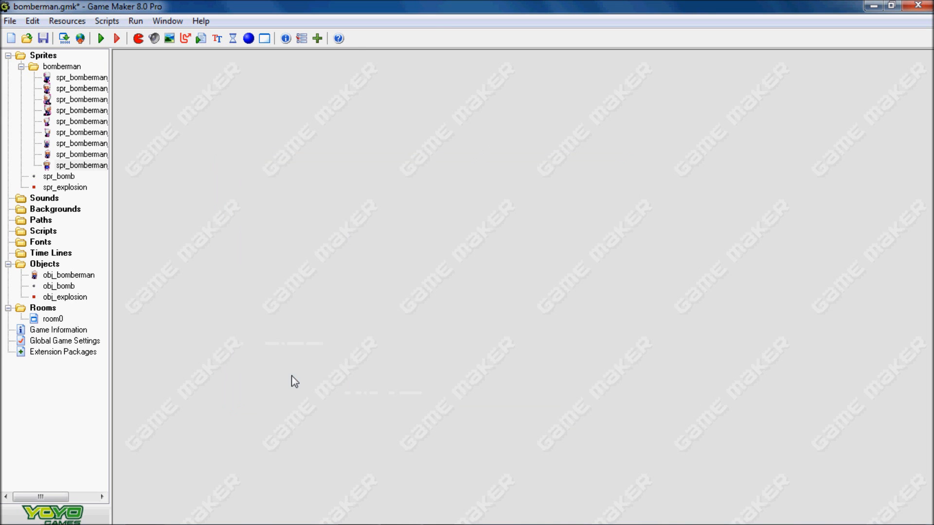